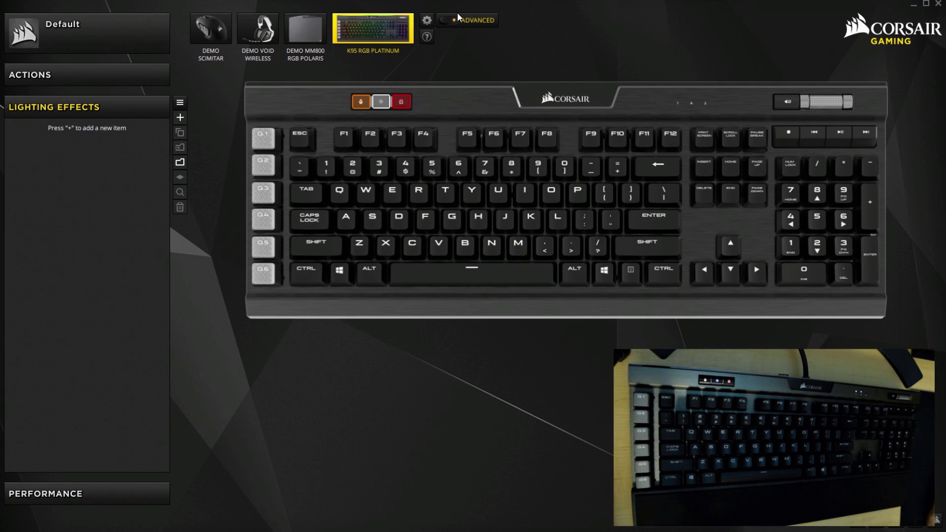
# Turn off advanced mode, then switch the Spiral Rainbow effect off and back on.
pyautogui.click(457, 16)
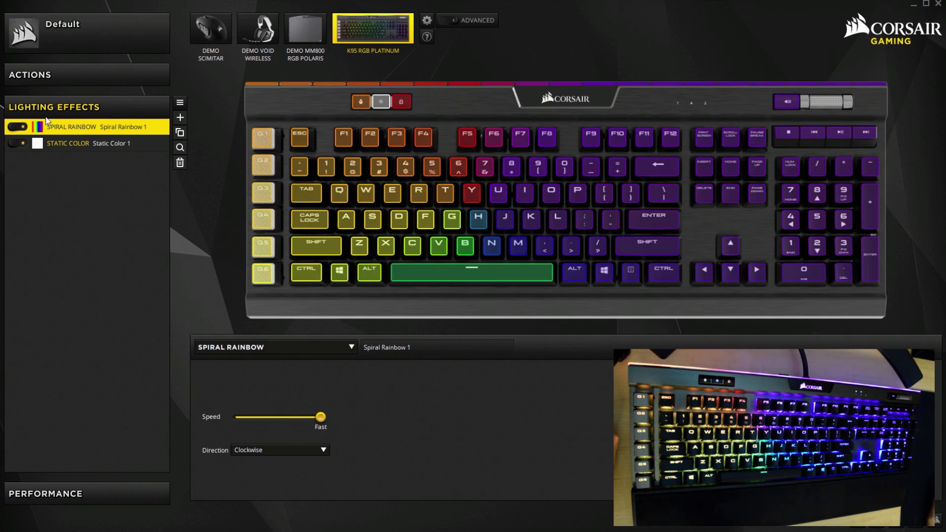
pyautogui.click(16, 128)
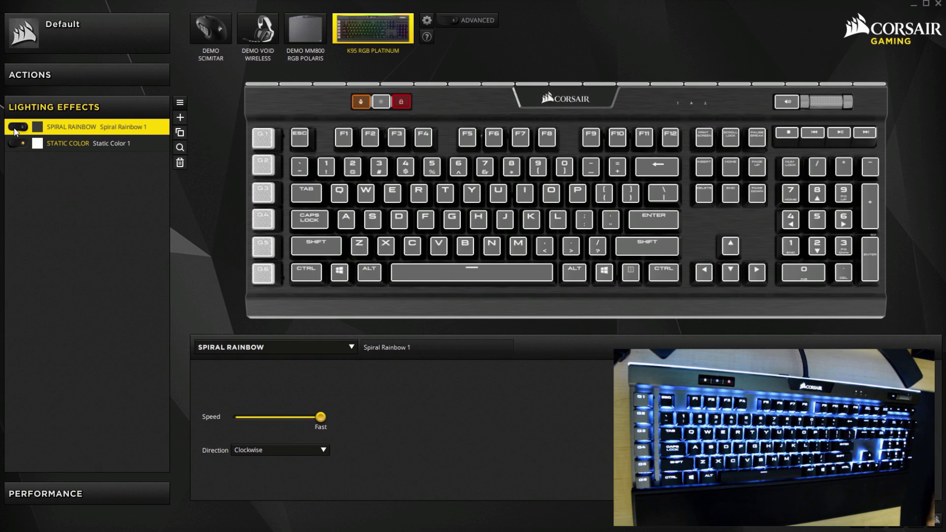
pyautogui.click(15, 128)
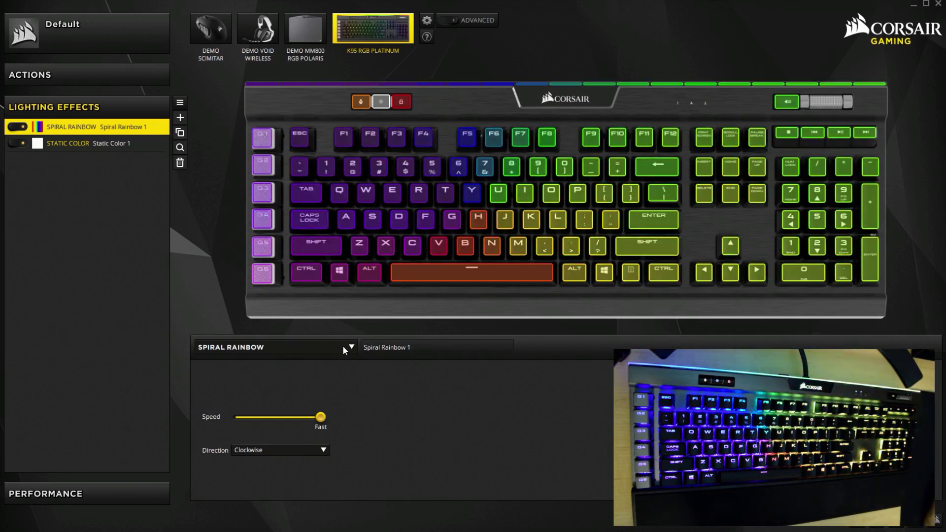
# Browse the effect-type list, keeping Spiral Rainbow as the effect.
pyautogui.click(344, 347)
pyautogui.scroll(-3, 301, 466)
pyautogui.scroll(3, 301, 466)
pyautogui.click(474, 428)
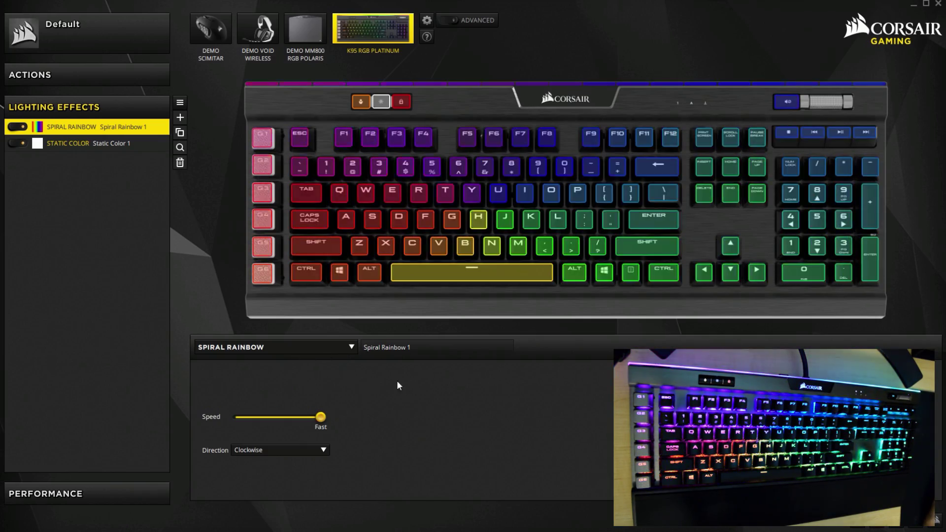
pyautogui.click(345, 351)
pyautogui.click(345, 350)
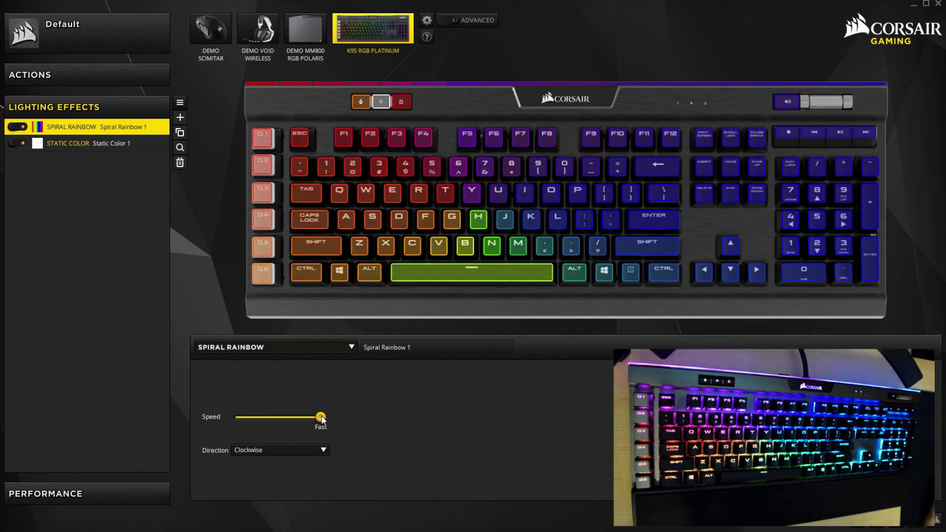
# Set Spiral Rainbow to Medium speed and Clockwise direction, after trying Counter clockwise.
pyautogui.moveTo(319, 416); pyautogui.dragTo(234, 417)
pyautogui.click(267, 415)
pyautogui.click(298, 451)
pyautogui.click(276, 475)
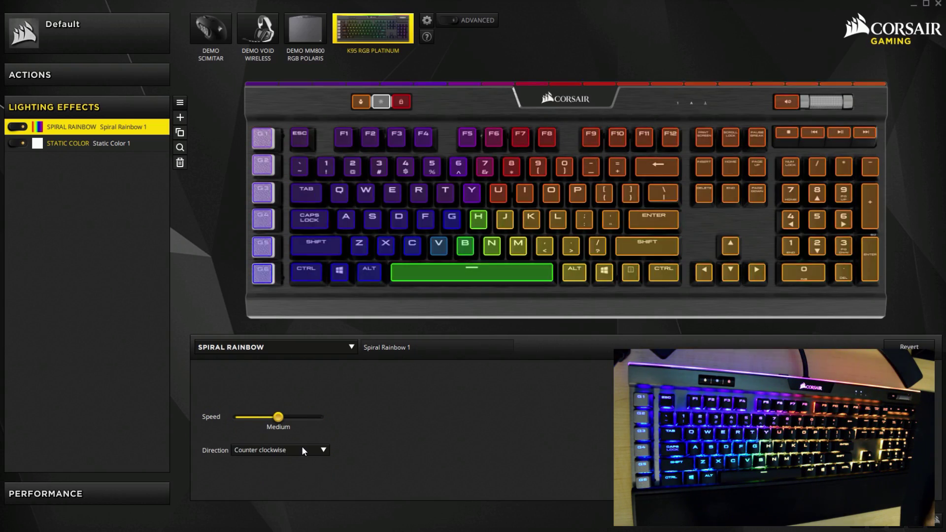
pyautogui.click(299, 450)
pyautogui.click(285, 462)
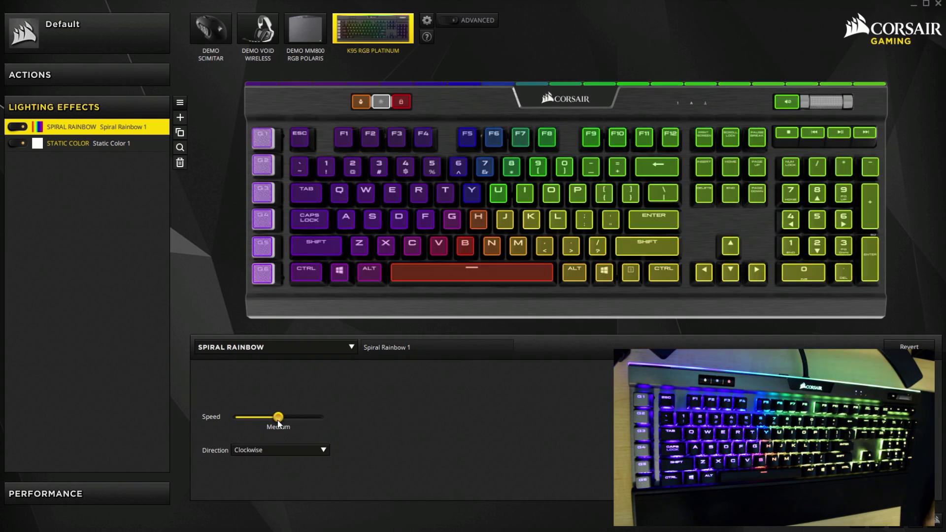
pyautogui.click(309, 345)
# Switch the effect to Rain, try Alternating colours, then return to Random colors.
pyautogui.click(277, 405)
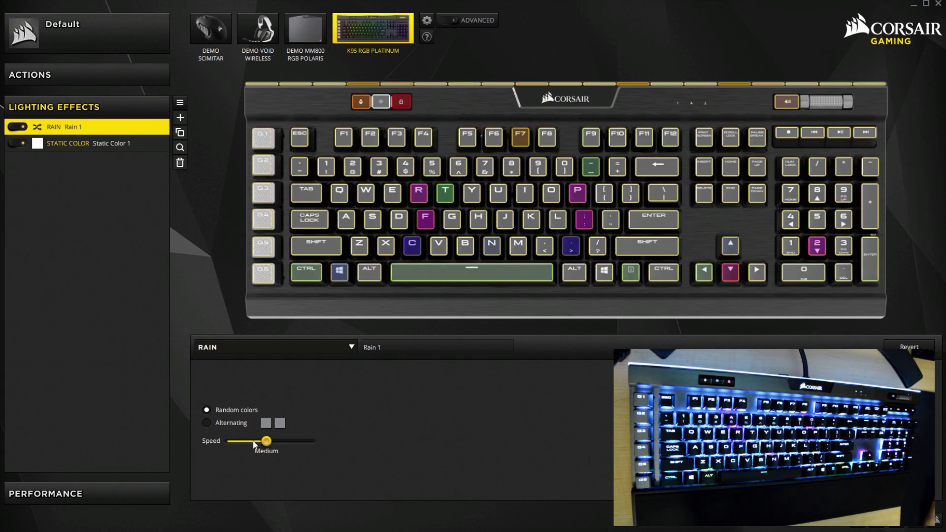
pyautogui.click(228, 424)
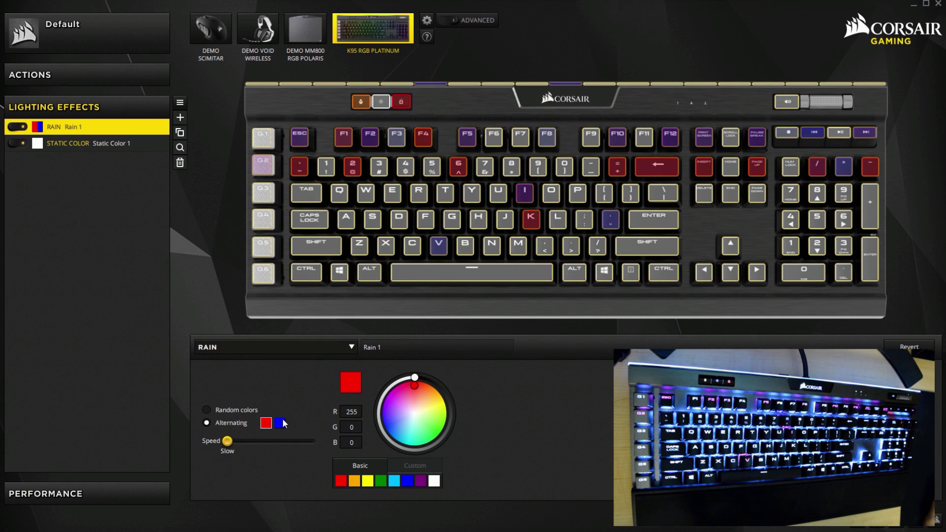
pyautogui.click(221, 411)
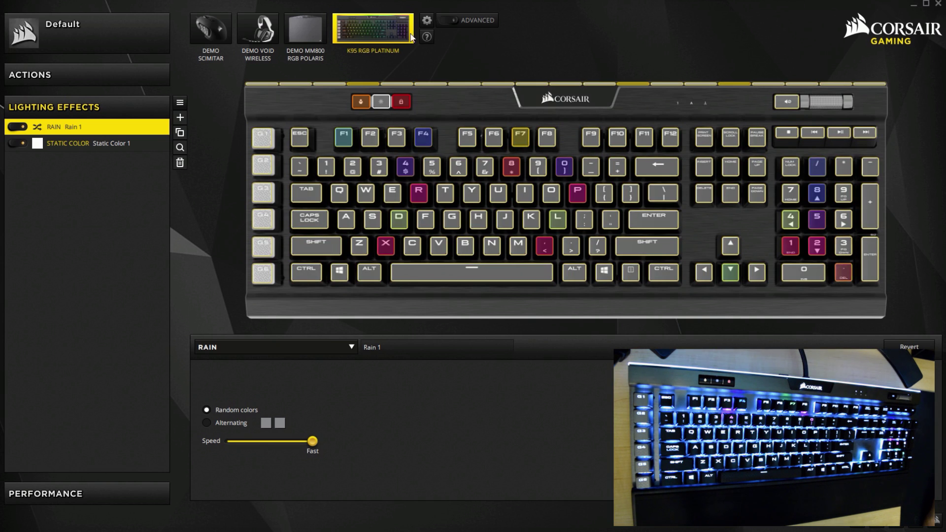
# Enable advanced mode and drag trial key selections across the letter and number rows.
pyautogui.click(448, 20)
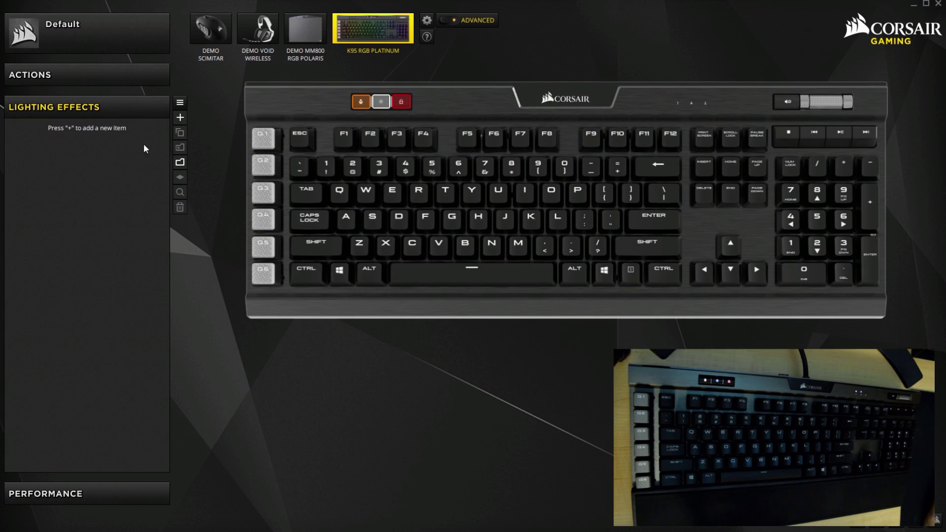
pyautogui.moveTo(323, 145); pyautogui.dragTo(538, 307)
pyautogui.moveTo(422, 264); pyautogui.dragTo(723, 134)
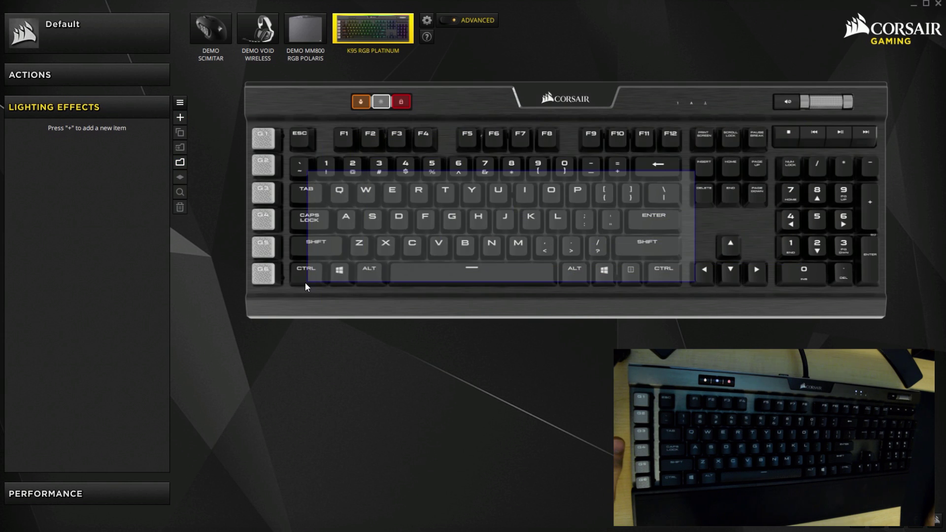
pyautogui.moveTo(326, 187); pyautogui.dragTo(557, 303)
pyautogui.moveTo(706, 139); pyautogui.dragTo(314, 265)
pyautogui.moveTo(323, 298); pyautogui.dragTo(465, 292)
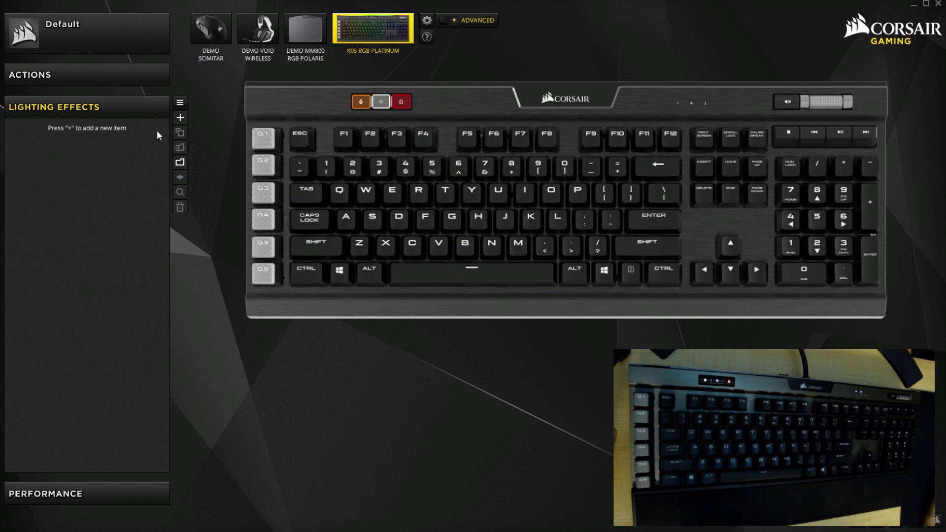
# Add a new white Static effect and, after trying several key groups, assign it to the numpad.
pyautogui.click(180, 118)
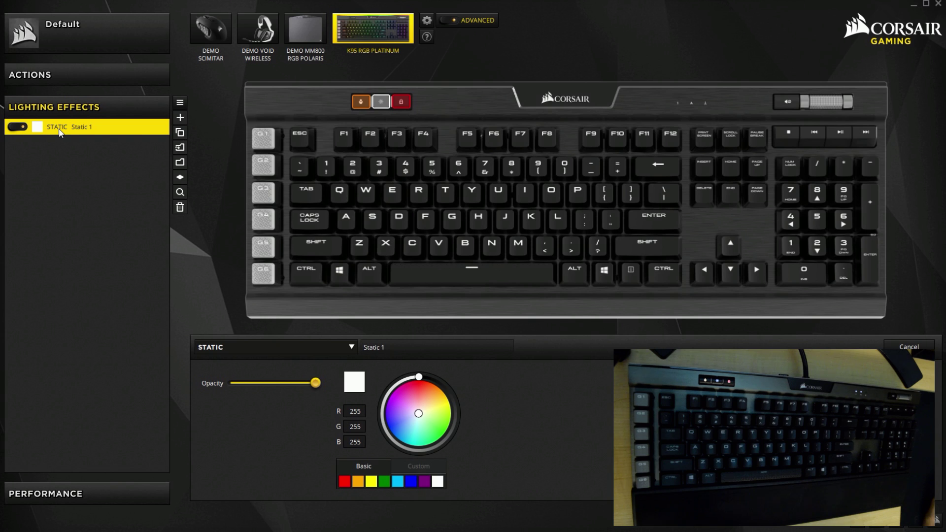
pyautogui.moveTo(306, 303); pyautogui.dragTo(463, 184)
pyautogui.moveTo(593, 173); pyautogui.dragTo(583, 211)
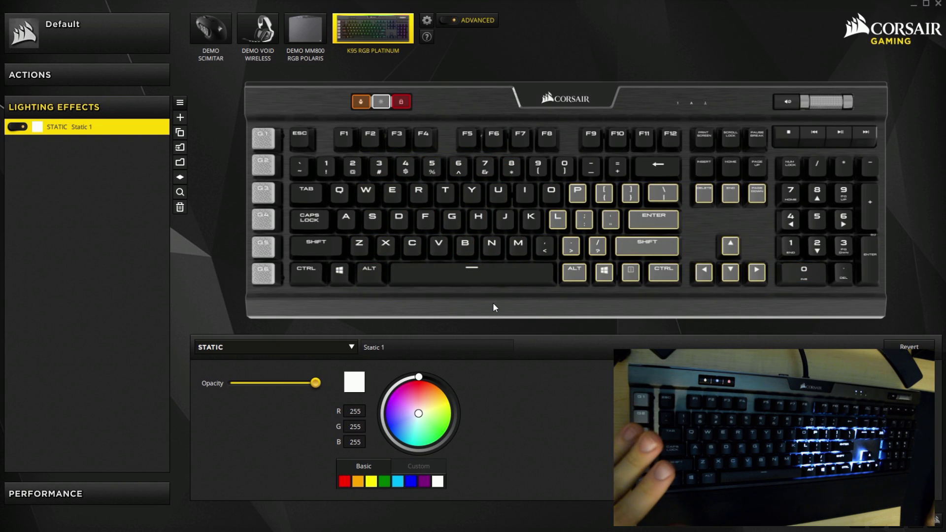
pyautogui.moveTo(528, 308); pyautogui.dragTo(426, 157)
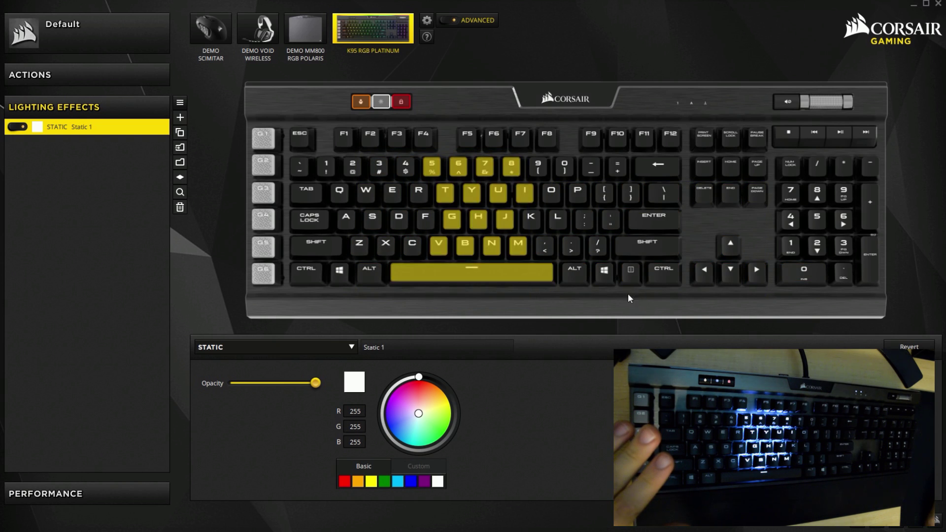
pyautogui.moveTo(641, 211); pyautogui.dragTo(456, 271)
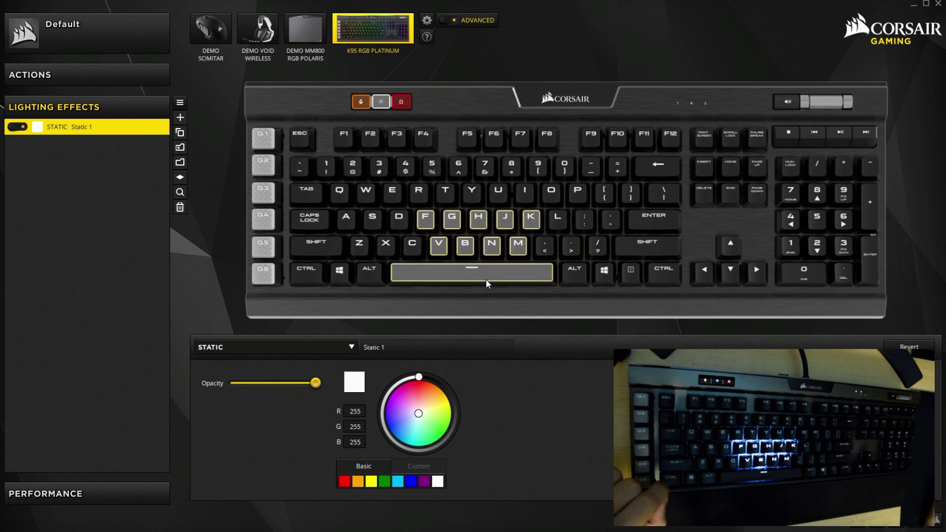
pyautogui.click(506, 292)
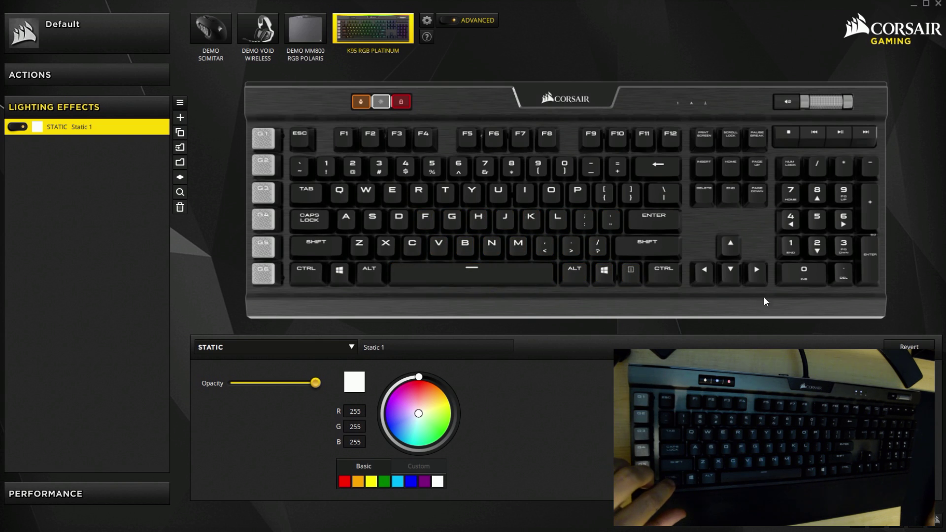
pyautogui.moveTo(875, 291); pyautogui.dragTo(772, 150)
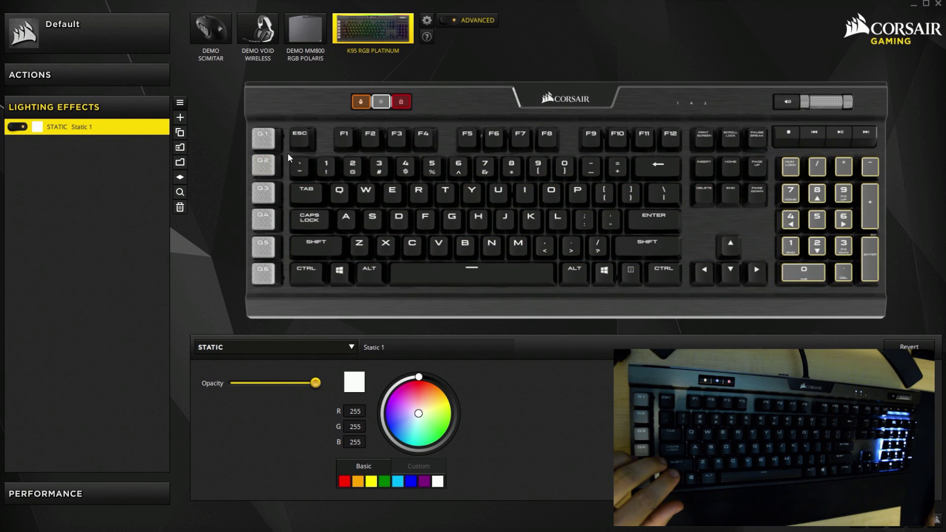
# Add W, A, S, D, keys 1–6, left Alt, Enter and G1–G6 to Static 1.
pyautogui.moveTo(288, 153); pyautogui.dragTo(471, 252)
pyautogui.moveTo(882, 291); pyautogui.dragTo(783, 150)
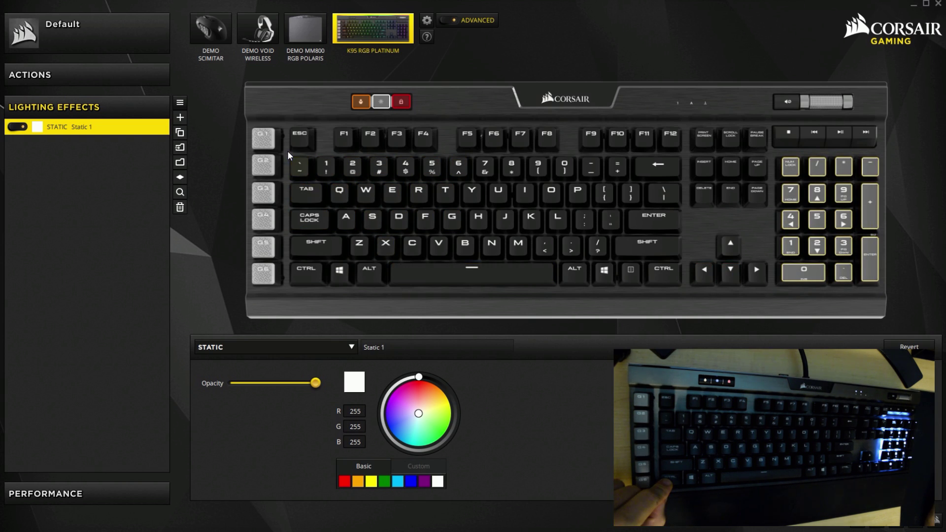
pyautogui.keyDown('ctrl'); pyautogui.click(366, 193); pyautogui.keyUp('ctrl')
pyautogui.keyDown('ctrl'); pyautogui.click(346, 218); pyautogui.keyUp('ctrl')
pyautogui.keyDown('ctrl'); pyautogui.click(372, 218); pyautogui.keyUp('ctrl')
pyautogui.keyDown('ctrl'); pyautogui.click(399, 218); pyautogui.keyUp('ctrl')
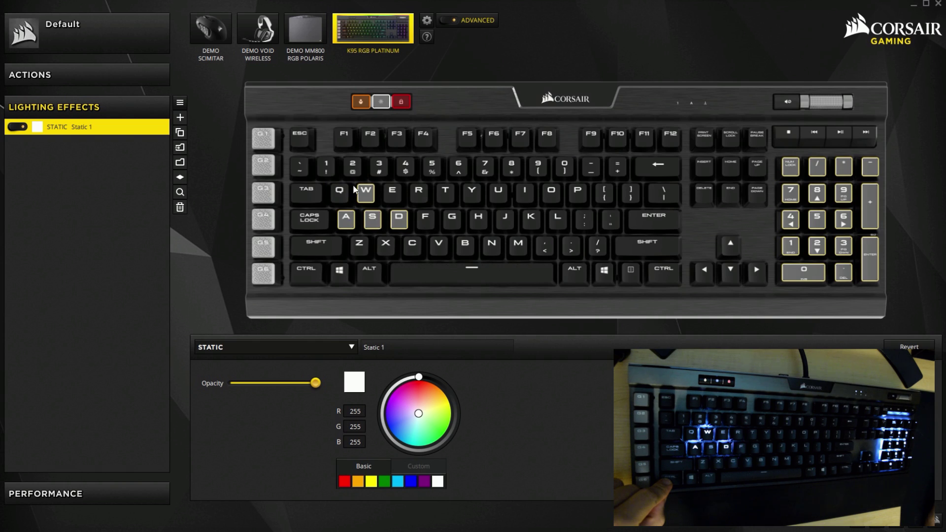
pyautogui.moveTo(458, 149); pyautogui.dragTo(321, 172)
pyautogui.keyDown('ctrl'); pyautogui.click(370, 274); pyautogui.keyUp('ctrl')
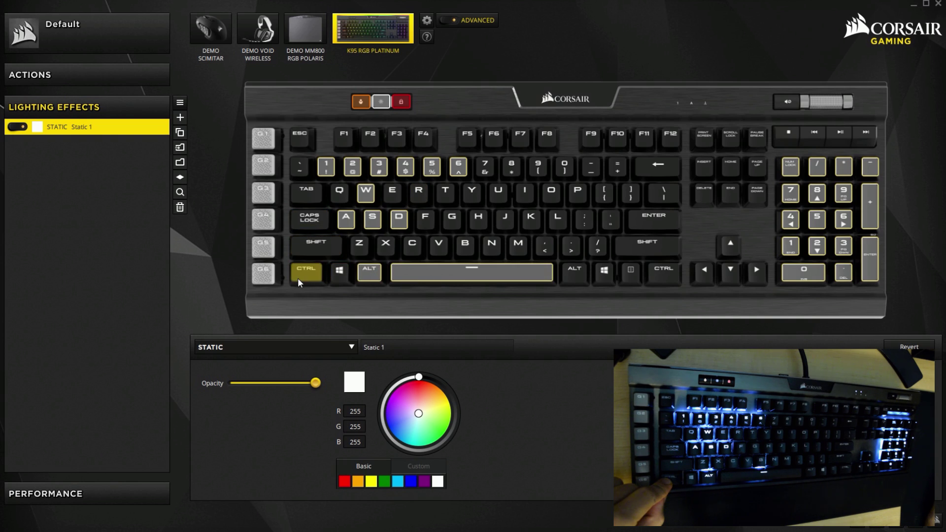
pyautogui.keyDown('ctrl'); pyautogui.click(658, 220); pyautogui.keyUp('ctrl')
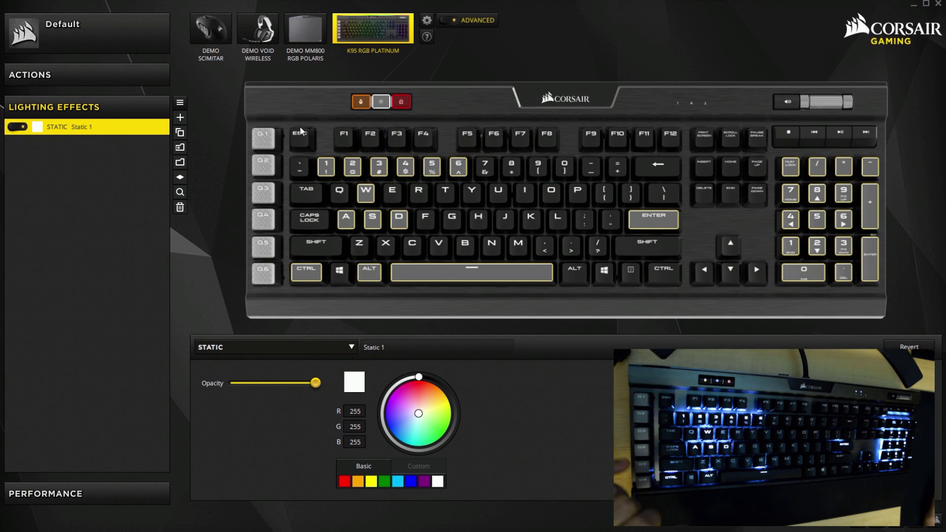
pyautogui.moveTo(221, 276); pyautogui.dragTo(229, 312)
# Adjust Static 1's colour on the ring until its keys glow red (R 252, G 0, B 14).
pyautogui.click(418, 383)
pyautogui.click(421, 419)
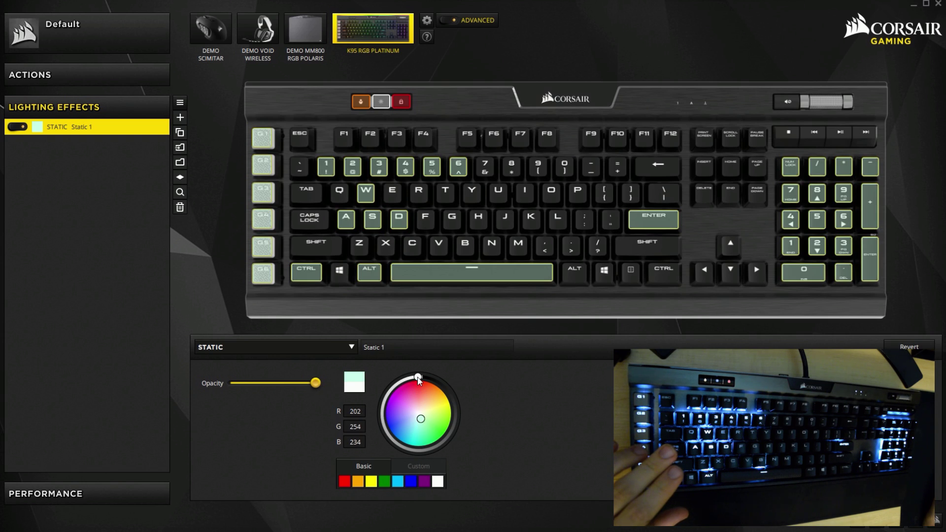
pyautogui.moveTo(418, 377)
pyautogui.mouseDown()
pyautogui.moveTo(391, 421)
pyautogui.moveTo(486, 454)
pyautogui.moveTo(457, 386)
pyautogui.moveTo(432, 380)
pyautogui.mouseUp()
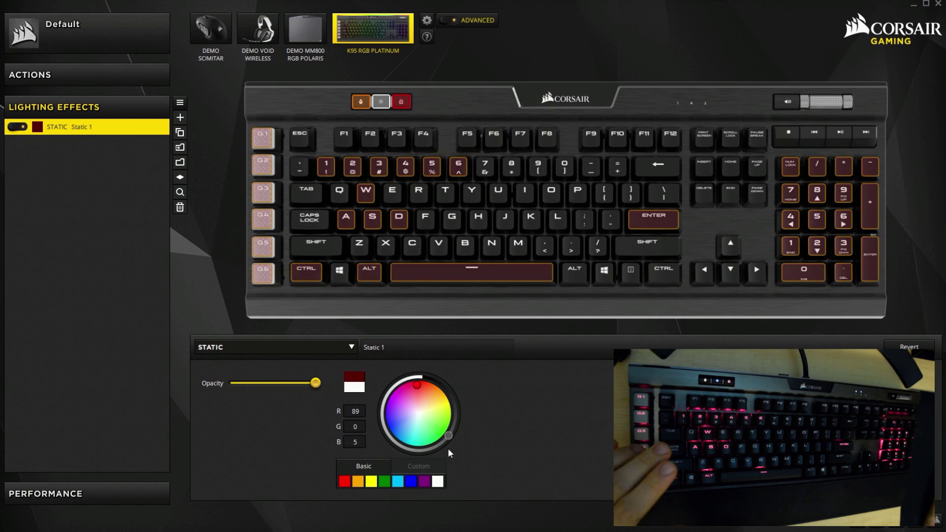
pyautogui.click(425, 379)
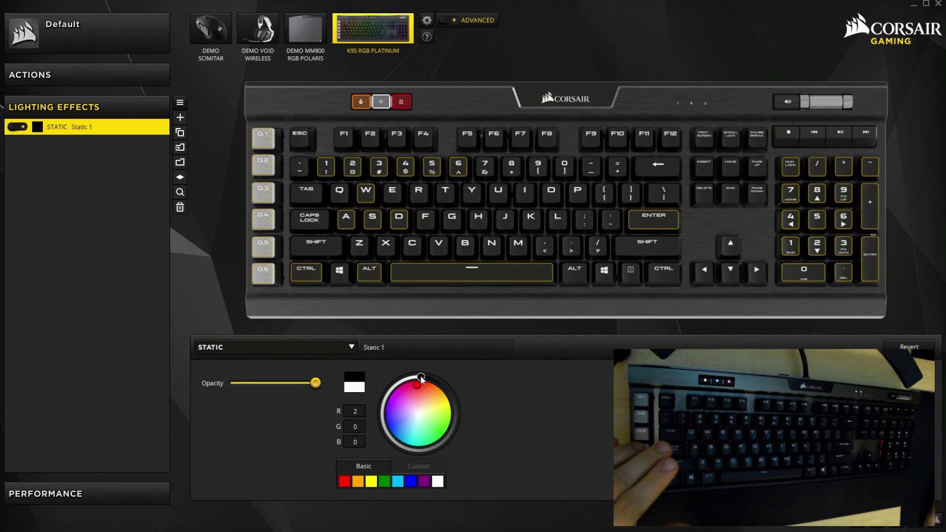
pyautogui.moveTo(418, 377); pyautogui.dragTo(416, 377)
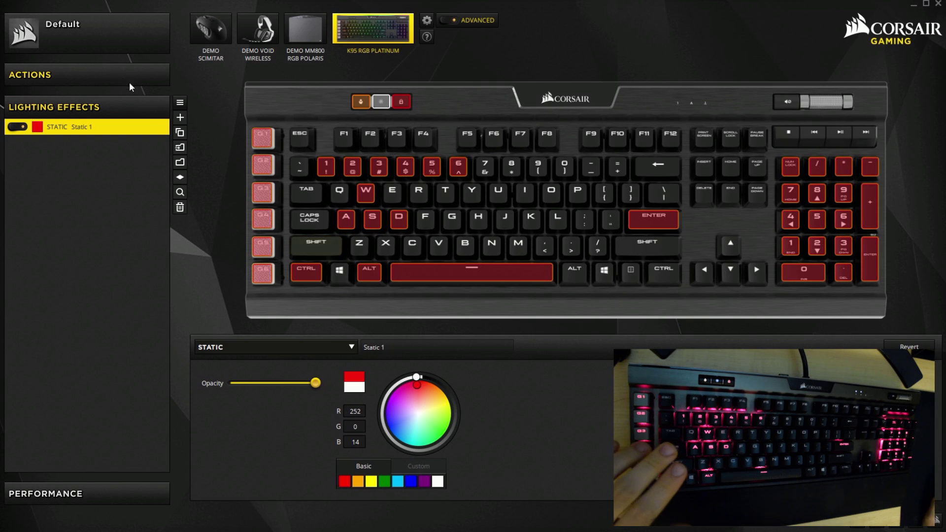
# Create a Static 2 layer covering every key and move Static 1 above it.
pyautogui.click(178, 117)
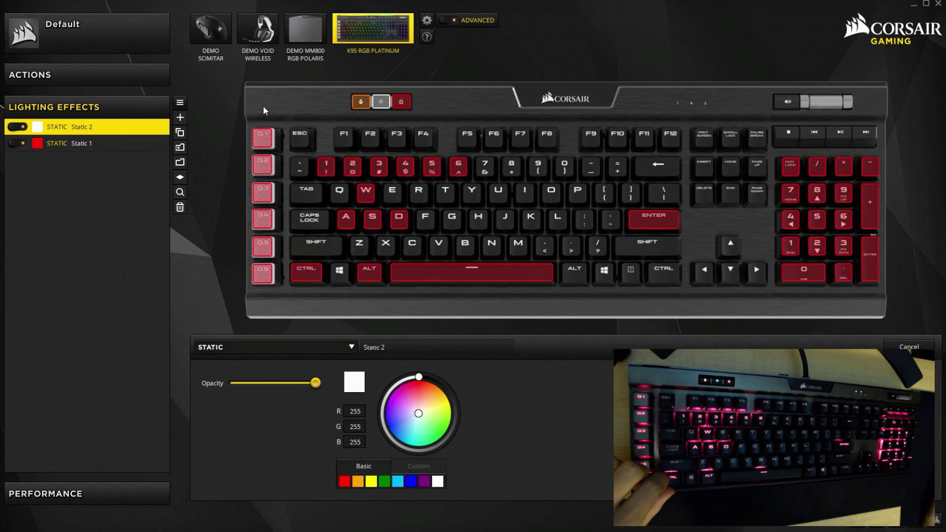
pyautogui.moveTo(259, 86); pyautogui.dragTo(911, 327)
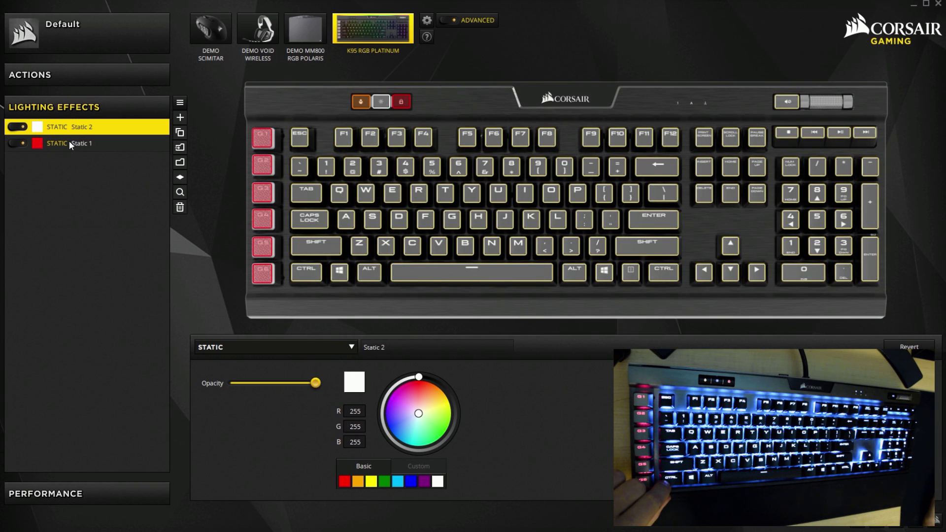
pyautogui.moveTo(71, 144); pyautogui.dragTo(66, 117)
pyautogui.moveTo(73, 149); pyautogui.dragTo(66, 120)
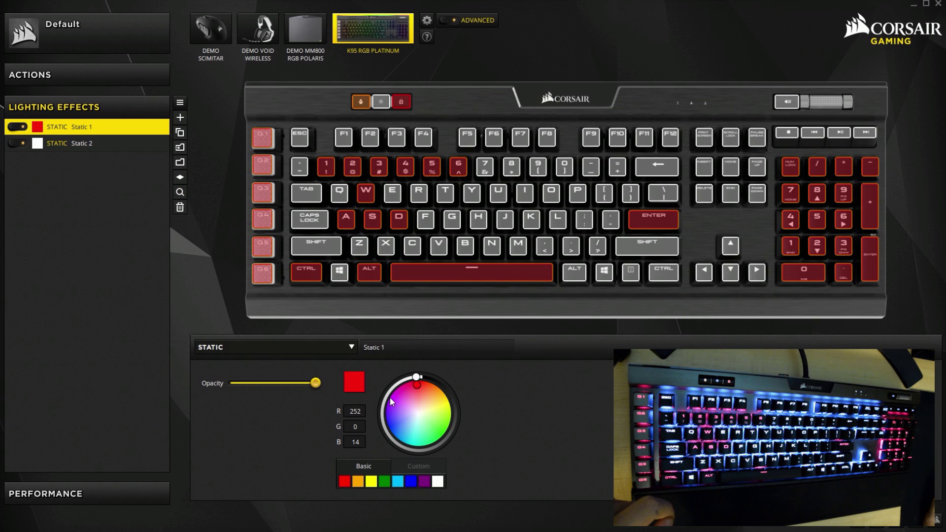
# Make Static 1 pure red, Static 2 near-black (R 24, G 24, B 24), and add the logo to Static 2.
pyautogui.click(345, 483)
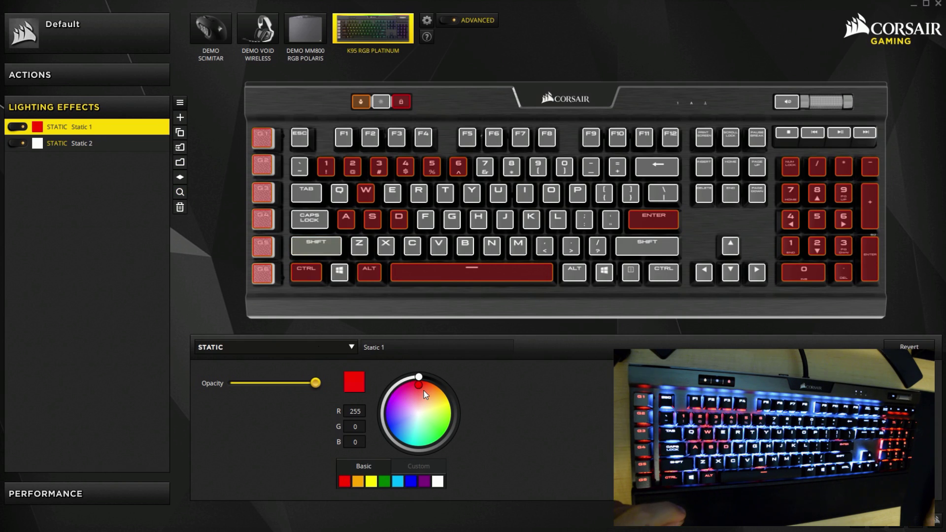
pyautogui.click(120, 146)
pyautogui.moveTo(392, 432)
pyautogui.mouseDown()
pyautogui.moveTo(449, 452)
pyautogui.moveTo(475, 369)
pyautogui.moveTo(439, 339)
pyautogui.moveTo(444, 374)
pyautogui.mouseUp()
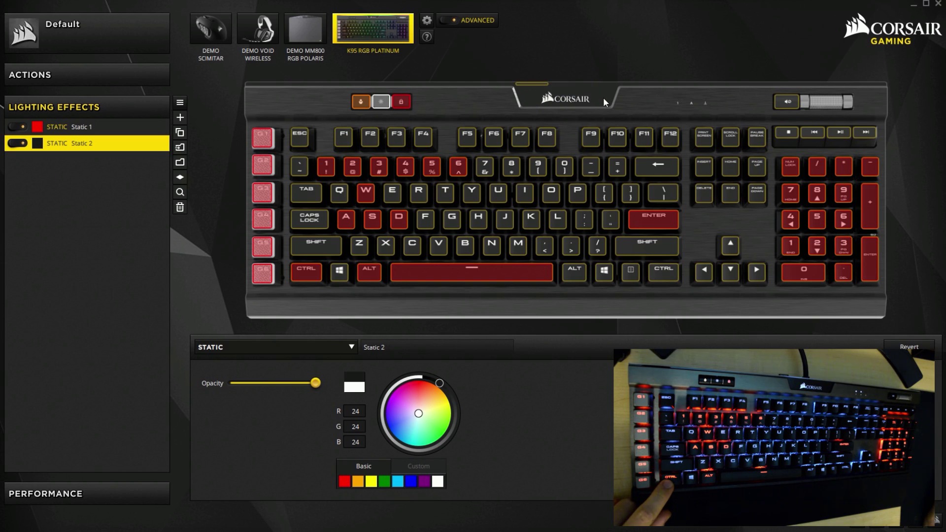
pyautogui.moveTo(603, 96); pyautogui.dragTo(537, 60)
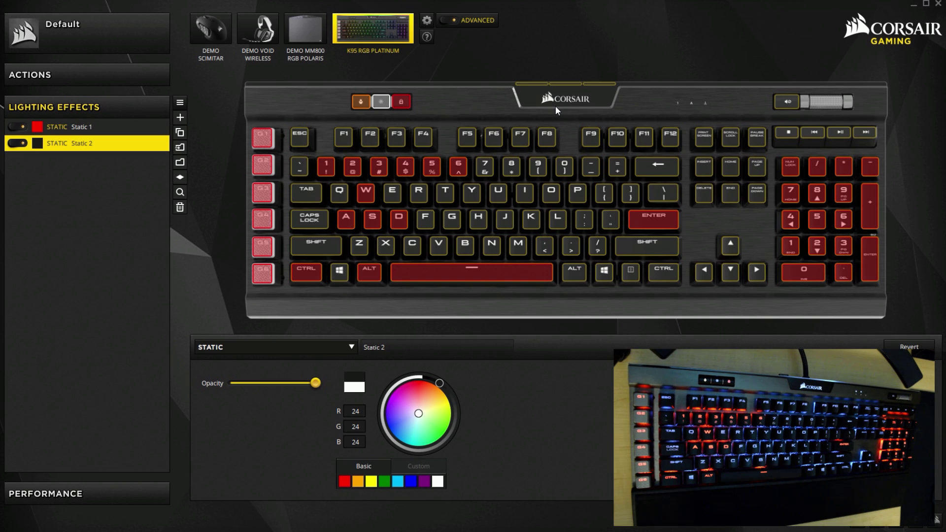
# Create a top Static 3 layer in dark green (R 0, G 128, B 0) lighting the 5 key.
pyautogui.click(71, 126)
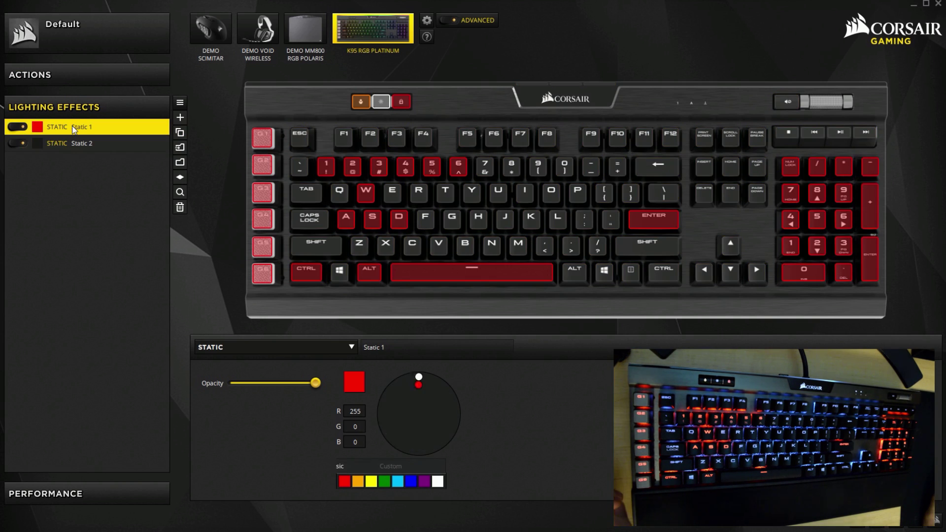
pyautogui.click(180, 118)
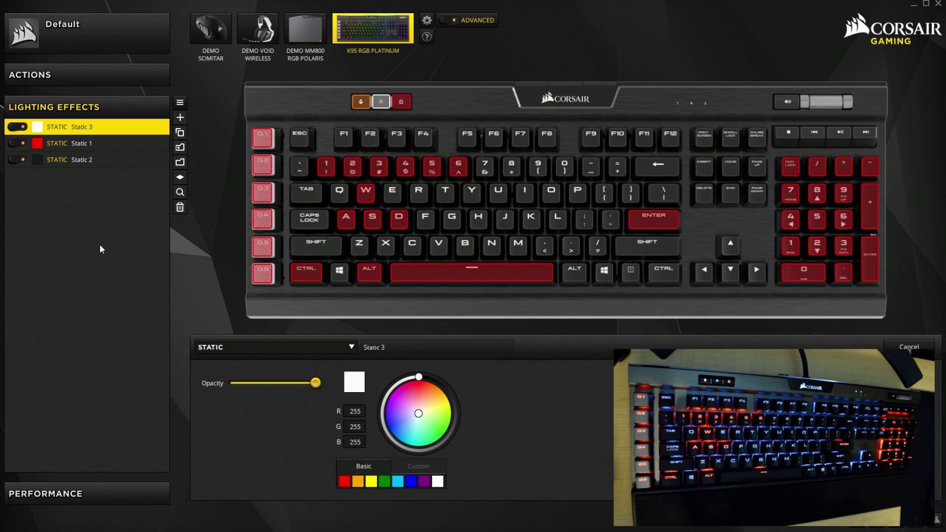
pyautogui.click(439, 432)
pyautogui.click(384, 482)
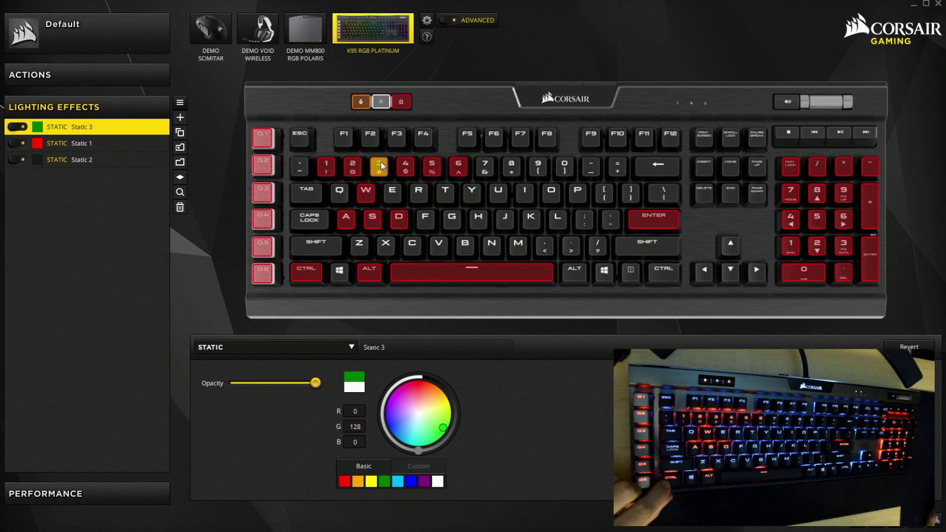
pyautogui.click(430, 168)
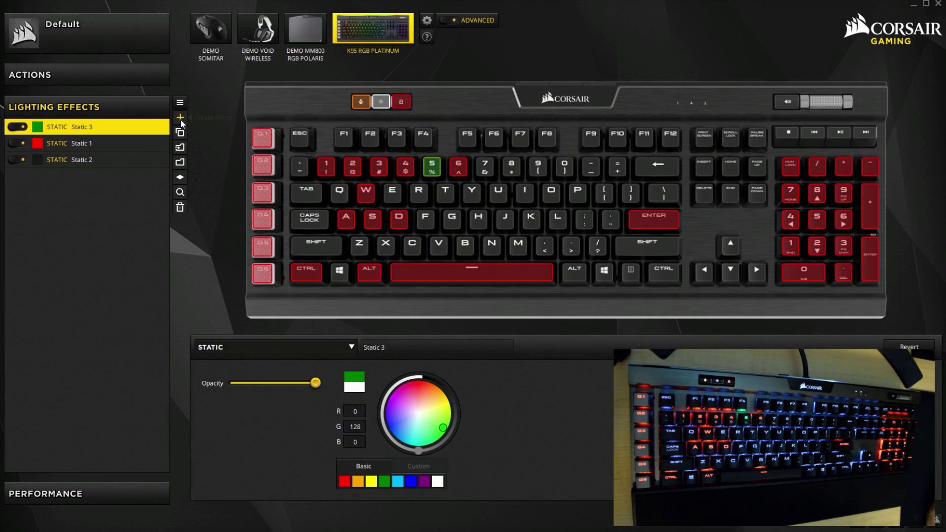
# Change Static 1's colour from red to white (R 255, G 255, B 255).
pyautogui.click(38, 145)
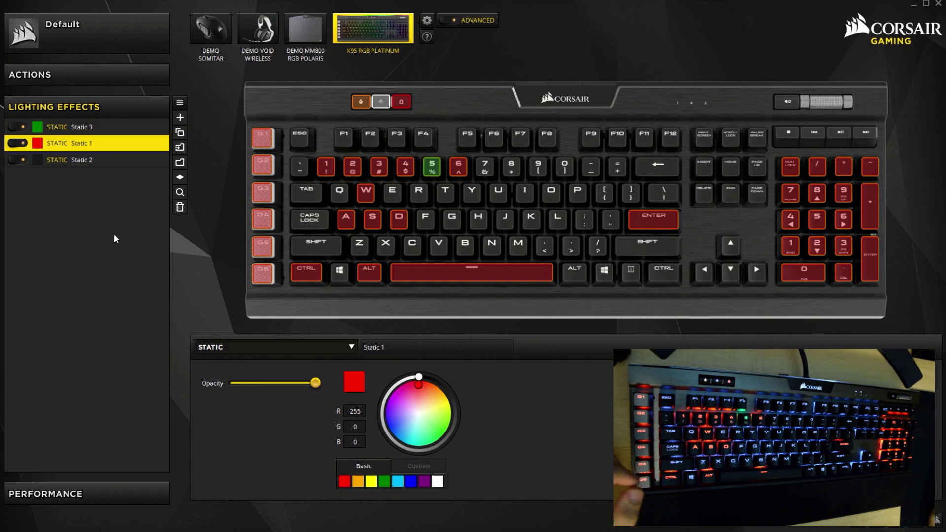
pyautogui.click(437, 482)
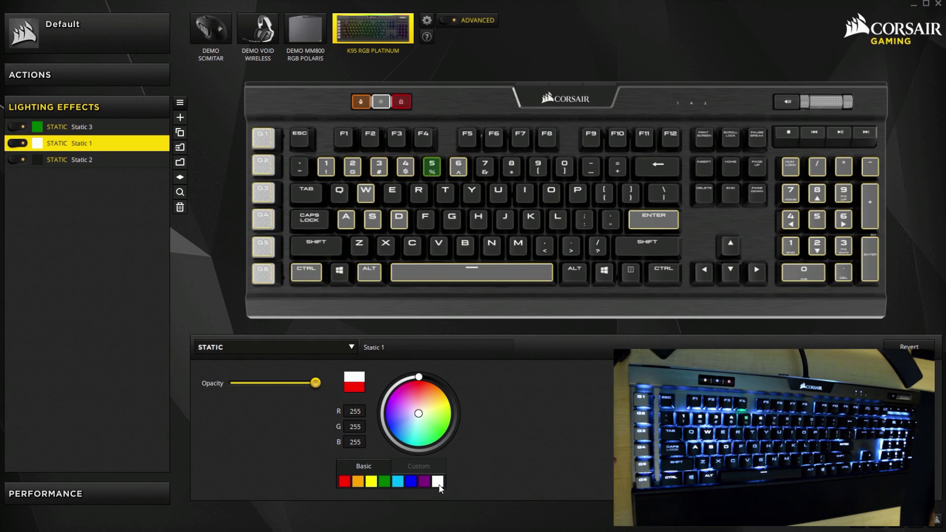
# Create a pure red Static 4 layer lighting keys 3 and 4.
pyautogui.click(179, 117)
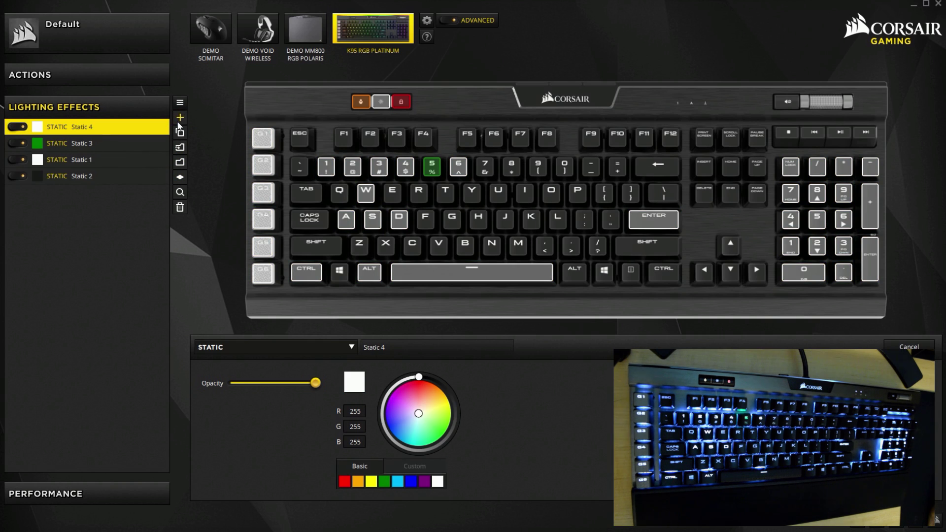
pyautogui.click(419, 389)
pyautogui.click(344, 481)
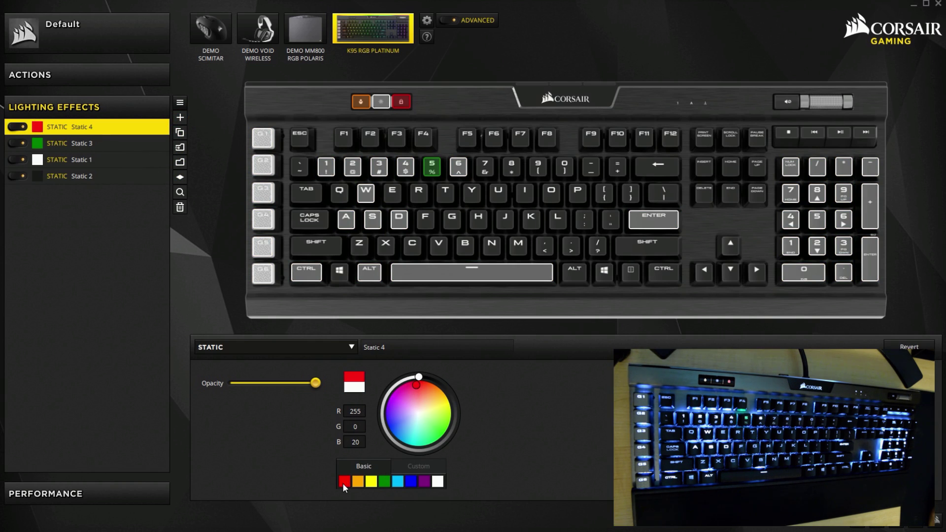
pyautogui.moveTo(377, 169); pyautogui.dragTo(405, 169)
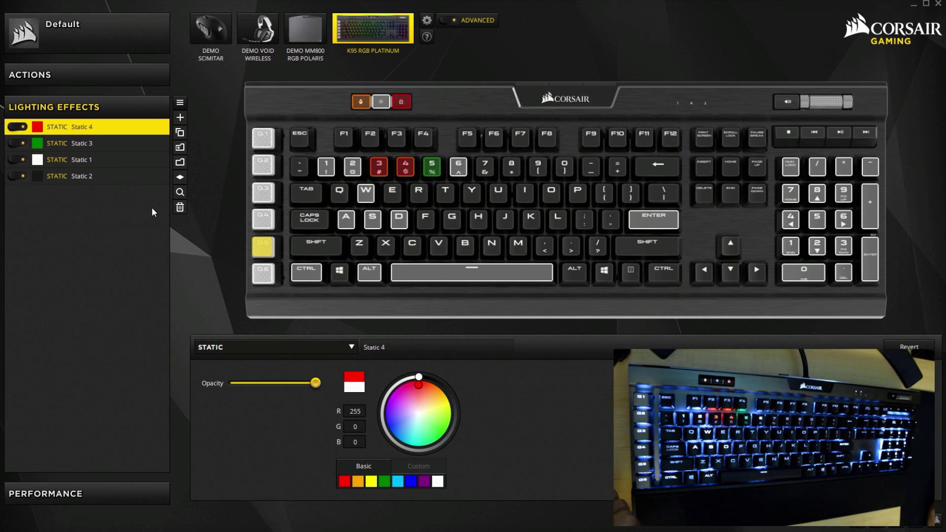
# Adjust more keys on the Static 4 layer, then add a new white Static 5 layer.
pyautogui.click(353, 166)
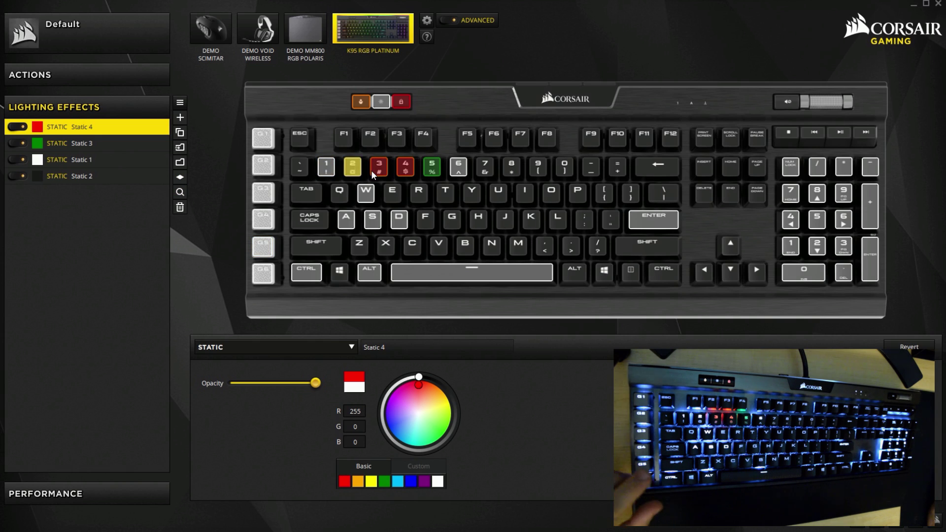
pyautogui.press('w')
pyautogui.press('a')
pyautogui.press('q')
pyautogui.press('e')
pyautogui.press('r')
pyautogui.click(454, 221)
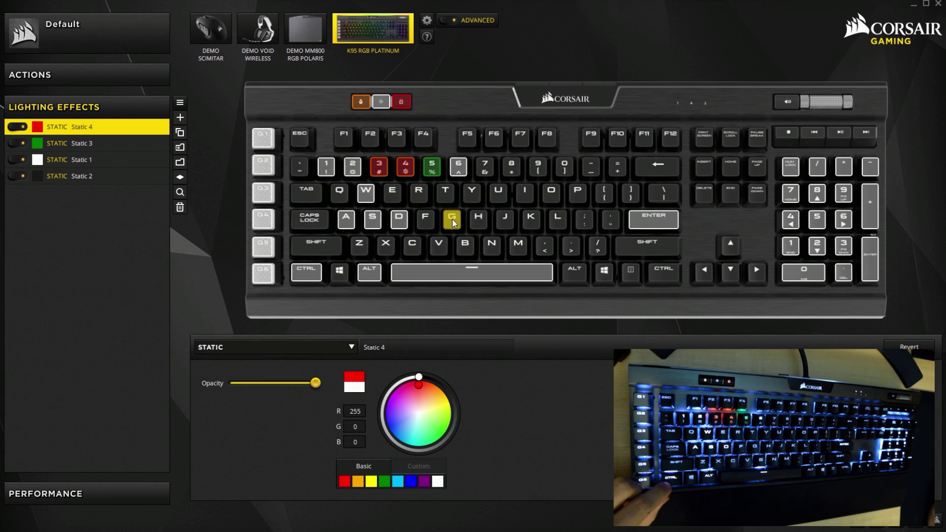
pyautogui.click(181, 120)
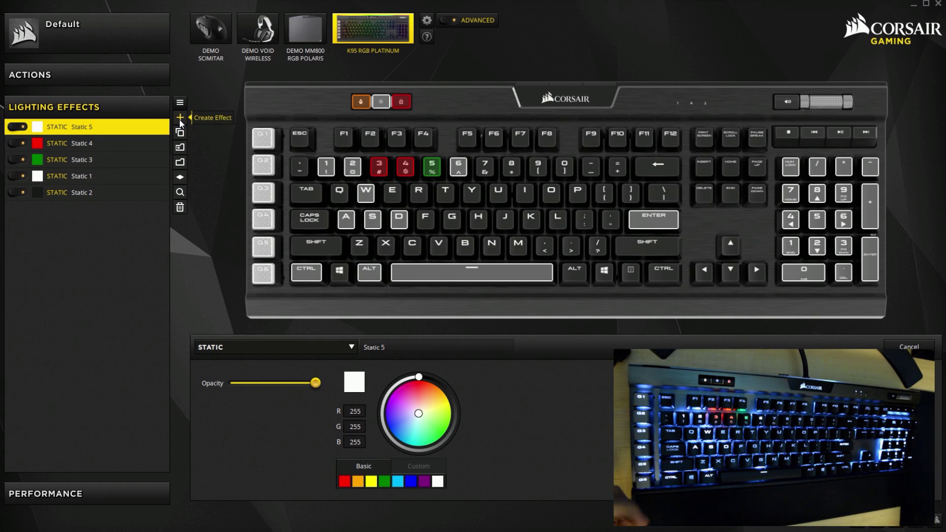
# Make Static 5 yellow and light the F key with it.
pyautogui.click(411, 481)
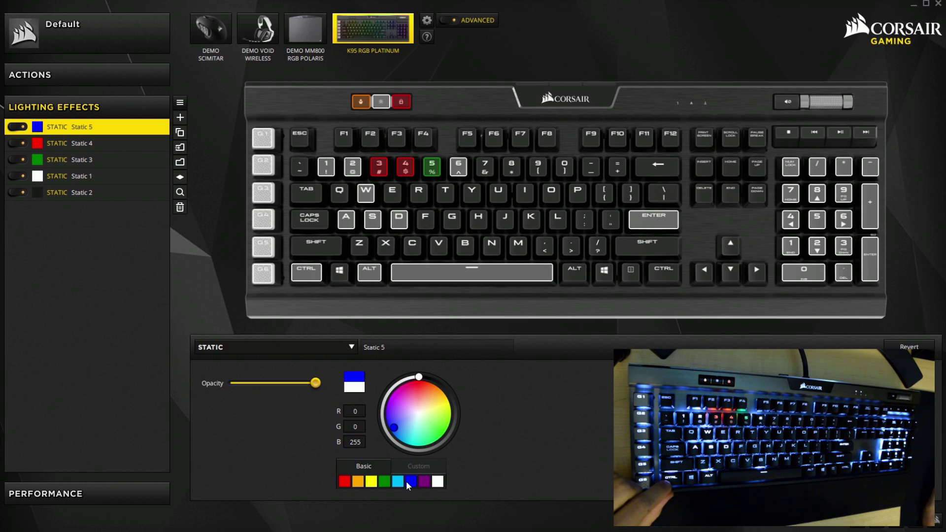
pyautogui.click(371, 482)
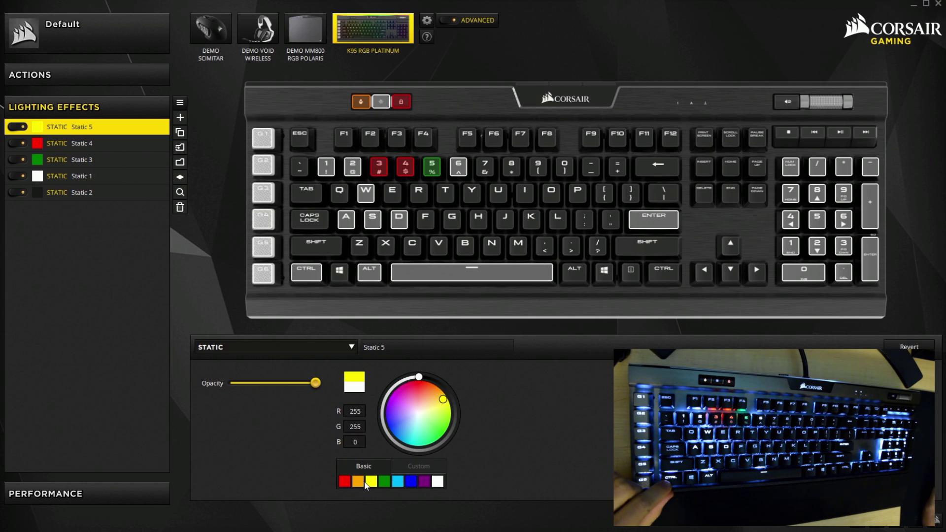
pyautogui.click(427, 221)
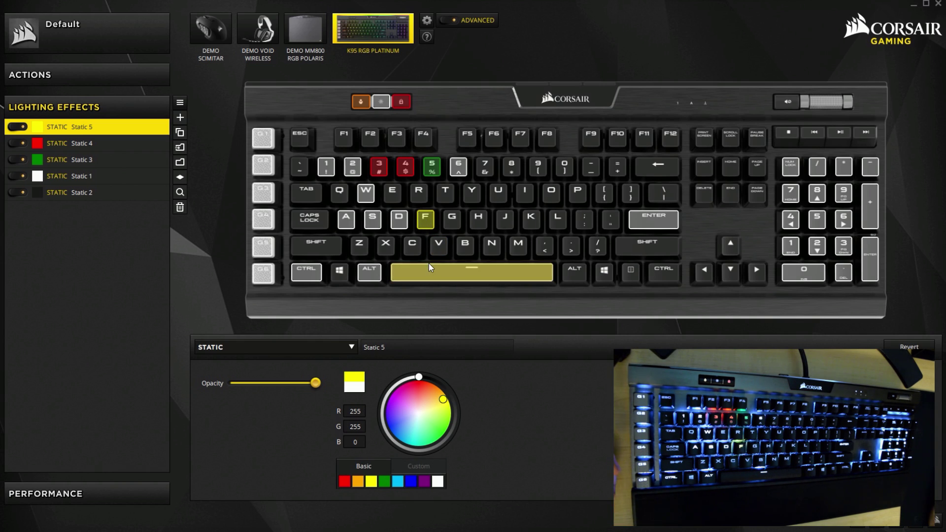
pyautogui.click(345, 481)
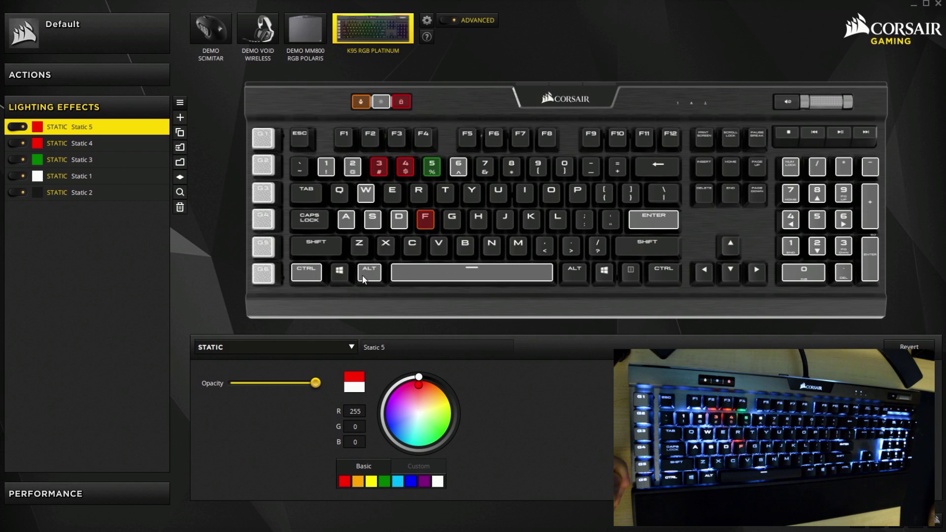
pyautogui.click(370, 482)
# Add the G key to the red Static 4 layer, keeping its type as Static.
pyautogui.click(103, 143)
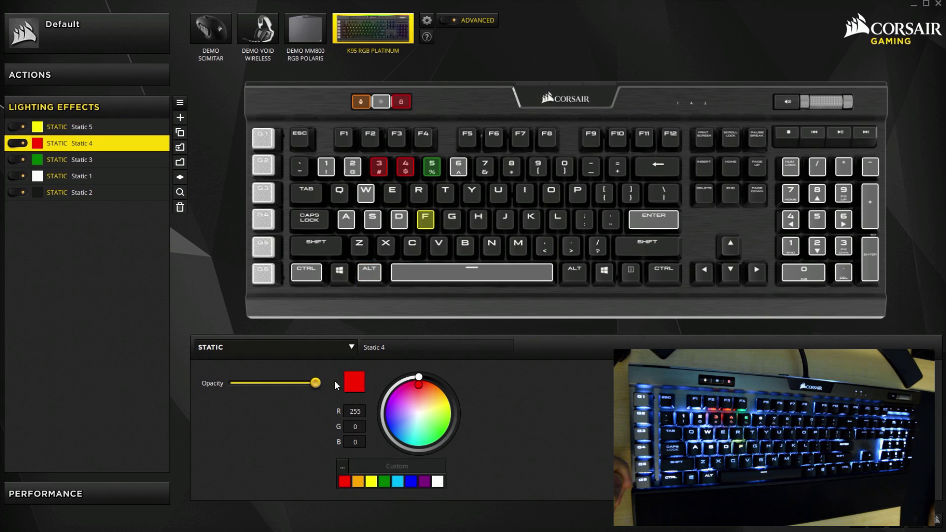
pyautogui.click(450, 218)
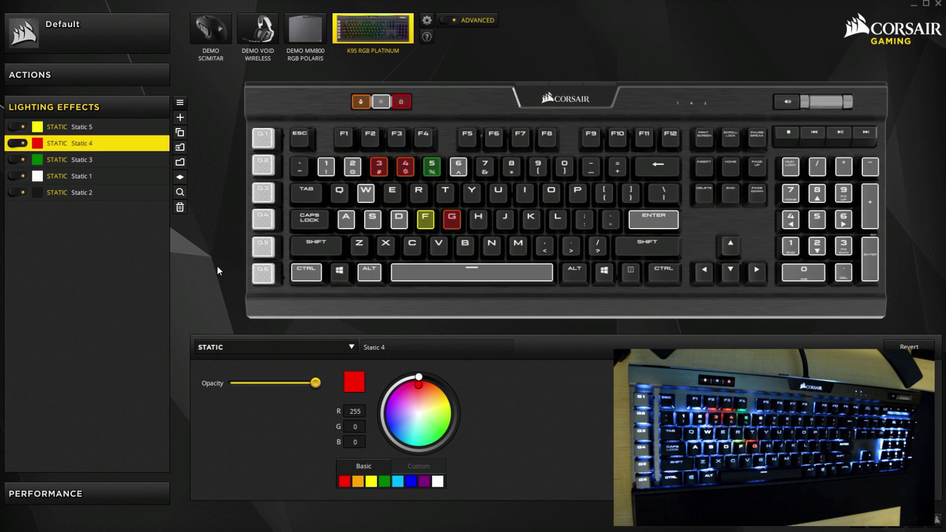
pyautogui.click(261, 350)
pyautogui.click(199, 329)
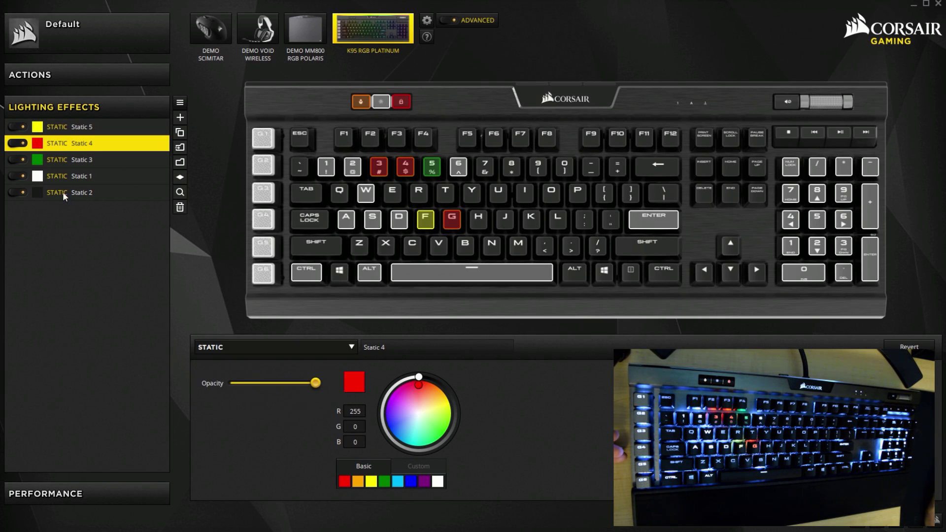
# Change the new effect's type to Gradient.
pyautogui.click(70, 176)
pyautogui.click(249, 351)
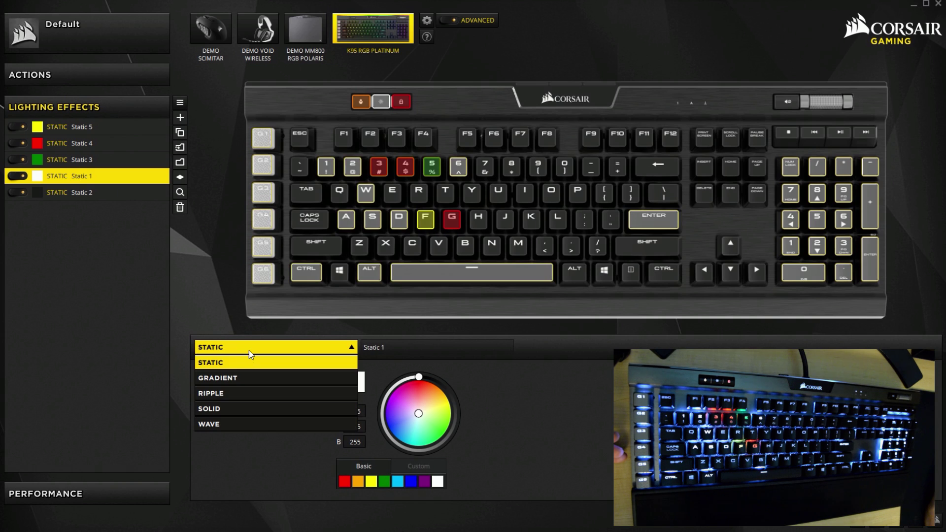
pyautogui.click(94, 196)
pyautogui.click(265, 346)
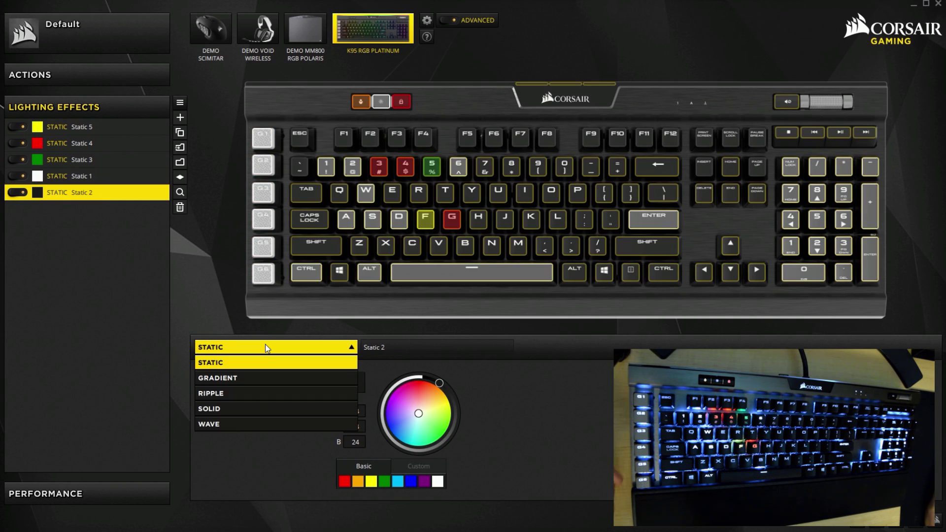
pyautogui.click(246, 380)
# Add gradient colour stops after red in orange, green, cyan and purple.
pyautogui.click(201, 489)
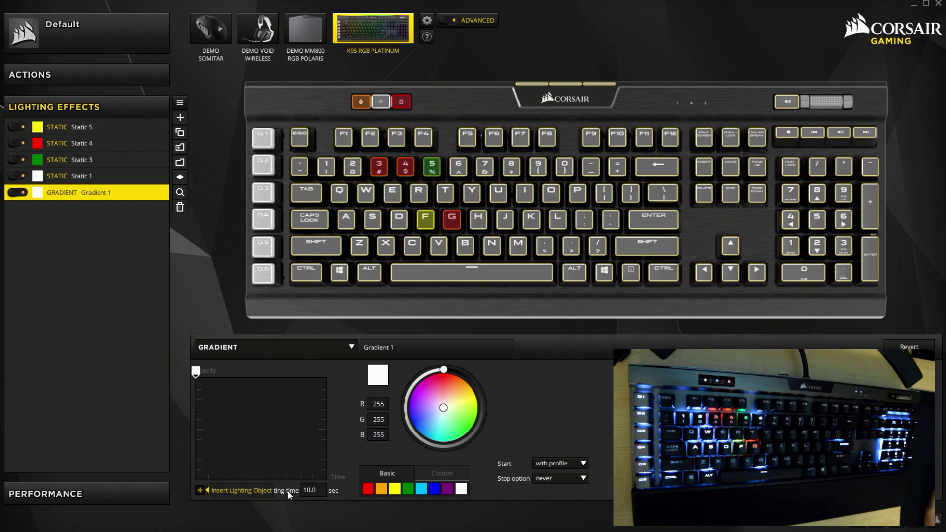
pyautogui.click(202, 489)
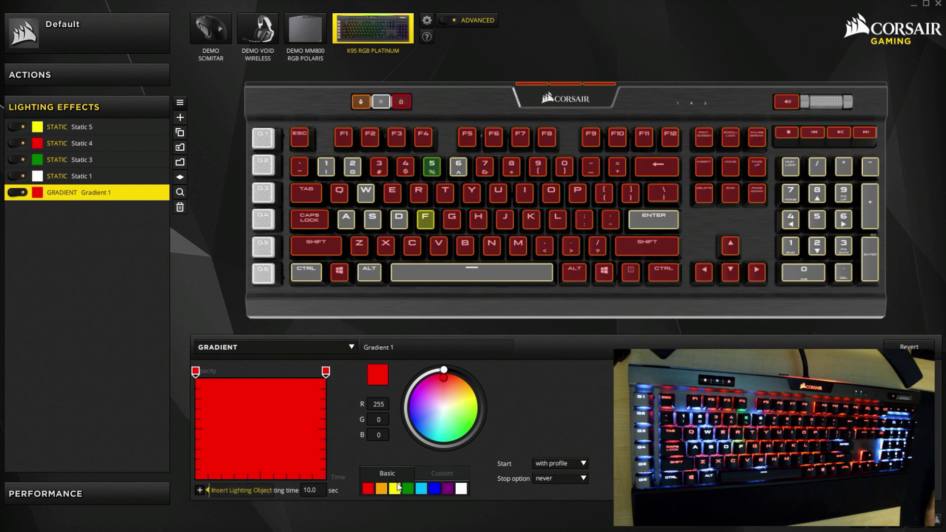
pyautogui.click(381, 489)
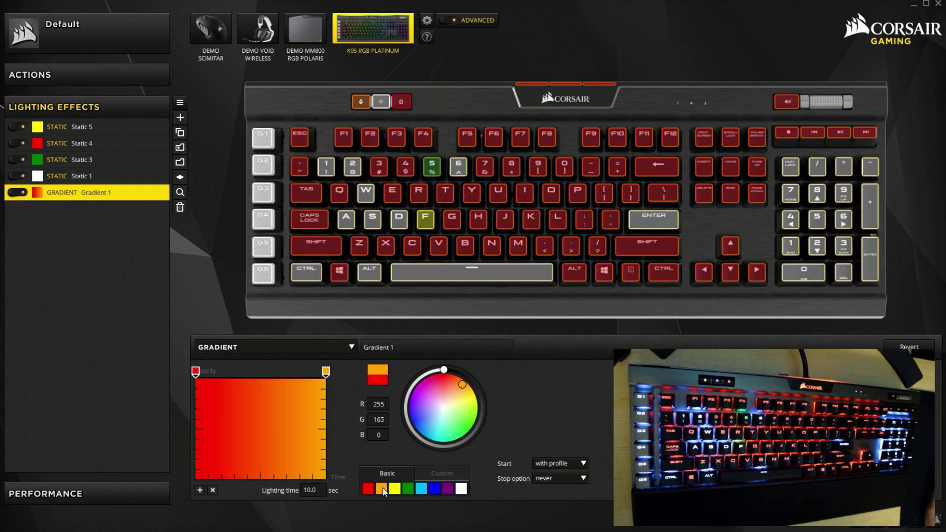
pyautogui.click(199, 491)
pyautogui.click(409, 489)
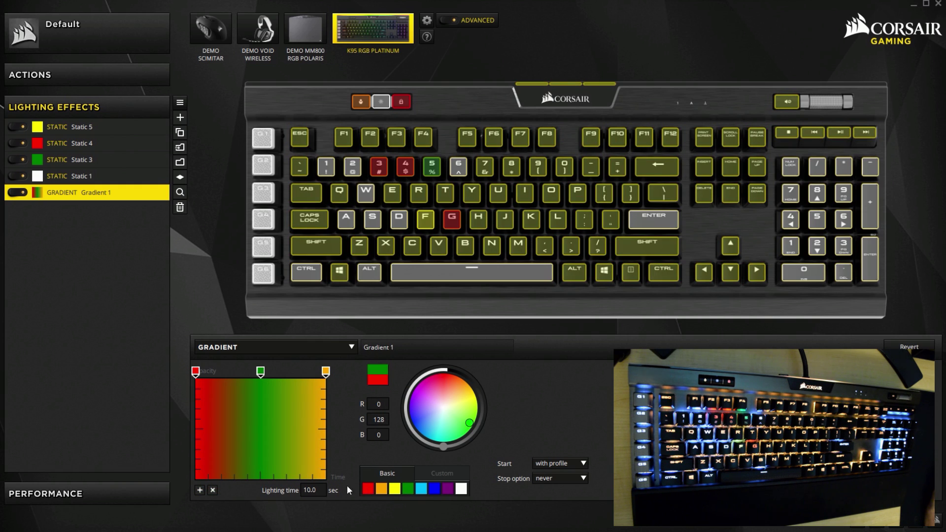
pyautogui.click(200, 490)
pyautogui.click(421, 489)
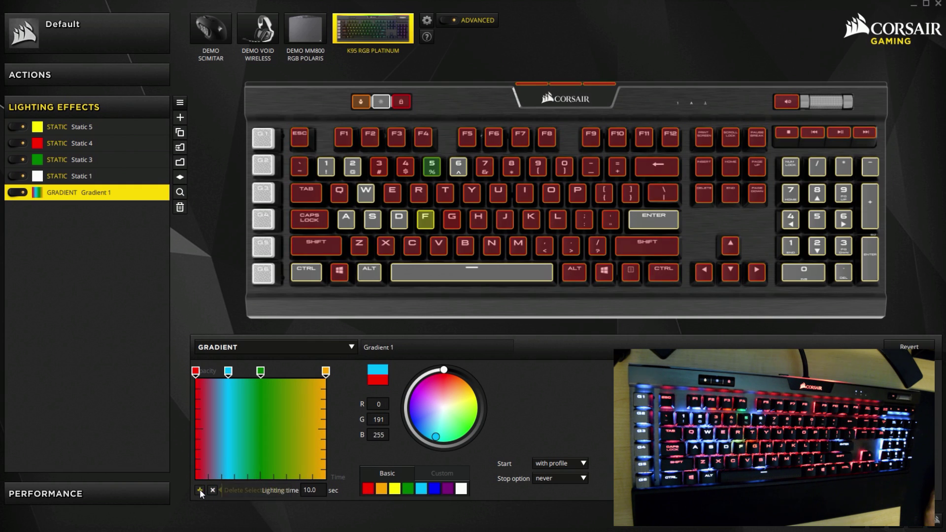
pyautogui.click(199, 489)
pyautogui.click(443, 491)
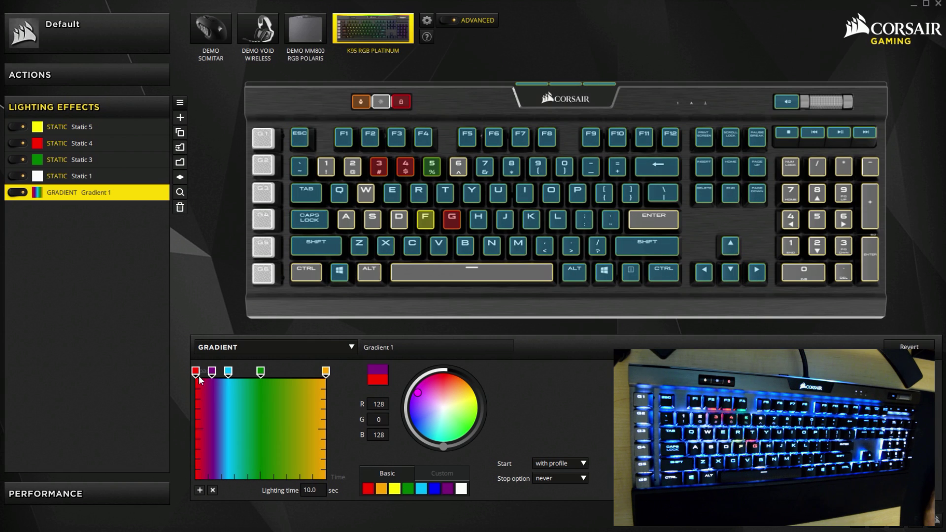
# Move the cyan and purple stops together and set the lighting time to 5 seconds.
pyautogui.moveTo(231, 373); pyautogui.dragTo(312, 372)
pyautogui.moveTo(239, 367); pyautogui.dragTo(296, 370)
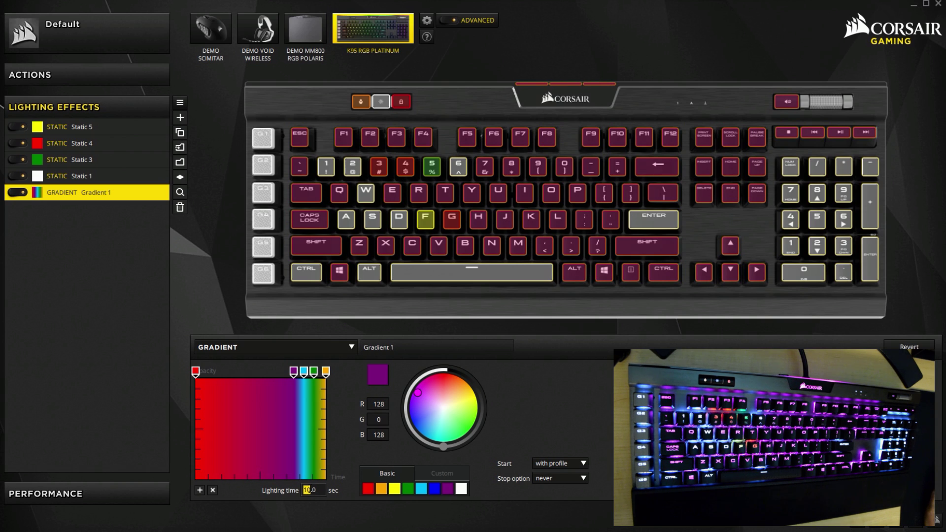
pyautogui.write('5')
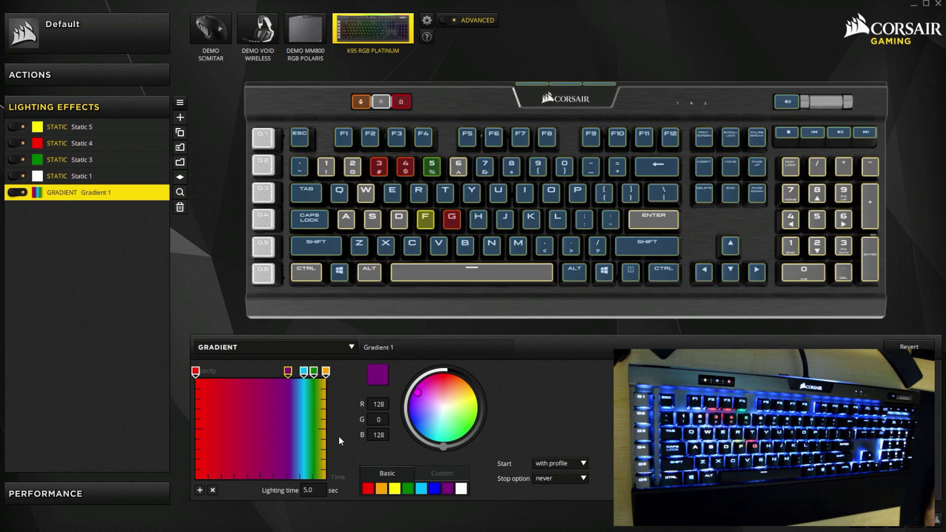
pyautogui.click(267, 349)
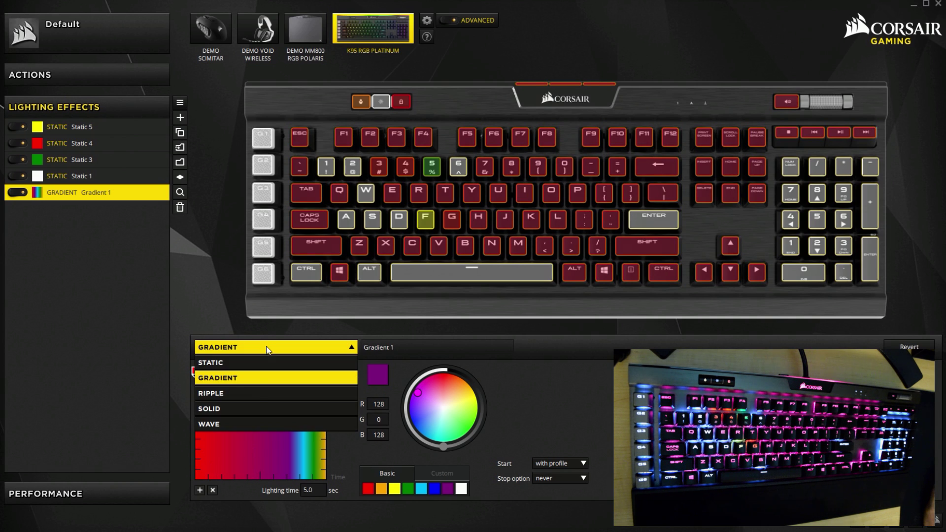
# Make the effect a Wave that fades from white to near-black (R 3, G 3, B 3).
pyautogui.click(215, 424)
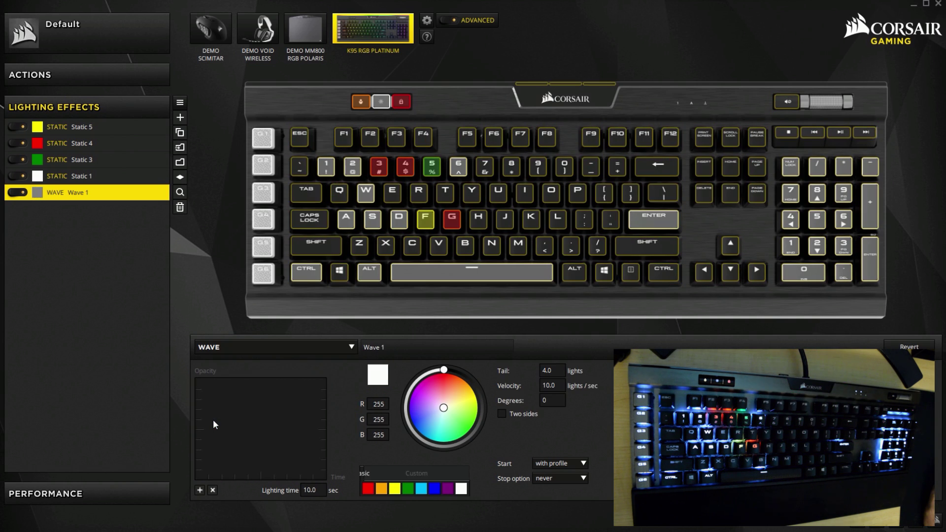
pyautogui.click(203, 490)
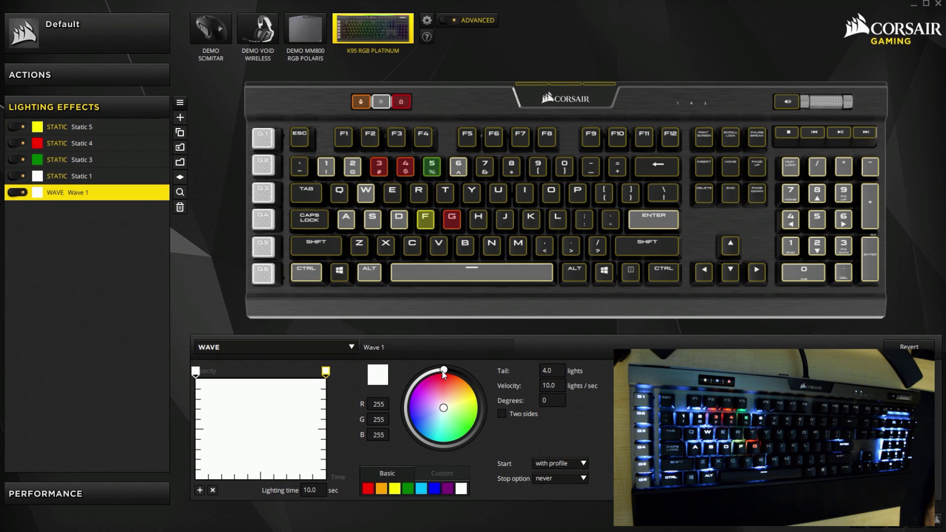
pyautogui.moveTo(444, 375)
pyautogui.mouseDown()
pyautogui.moveTo(430, 458)
pyautogui.moveTo(445, 357)
pyautogui.mouseUp()
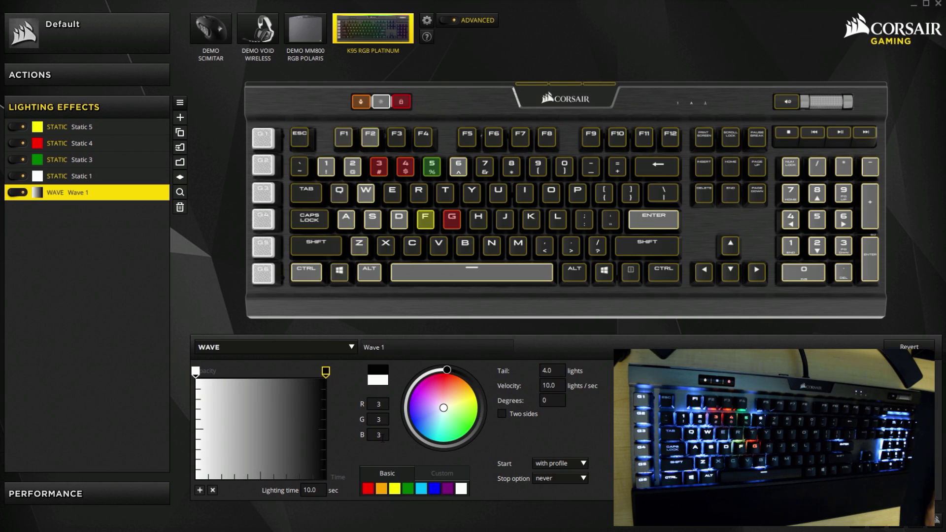
pyautogui.click(240, 349)
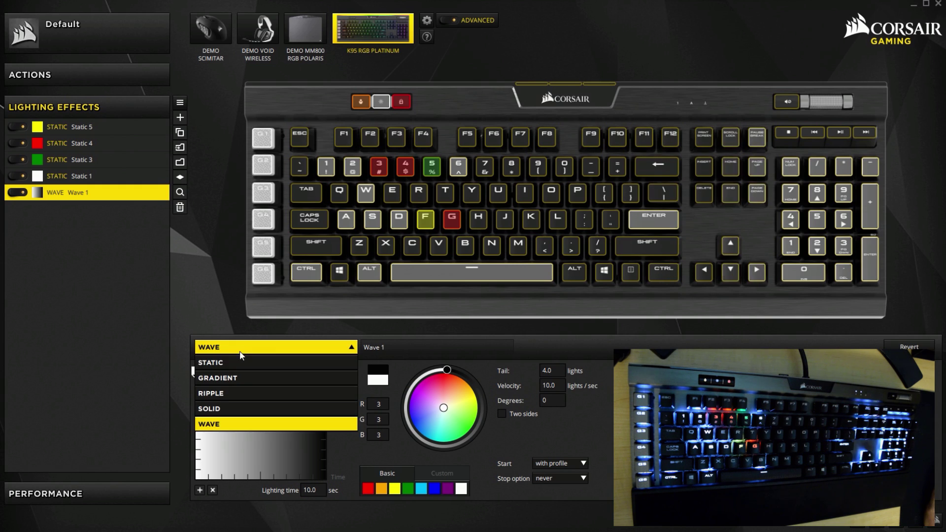
# Switch the effect back to Gradient and darken its right and left colour stops toward black.
pyautogui.click(277, 361)
pyautogui.click(317, 348)
pyautogui.click(241, 378)
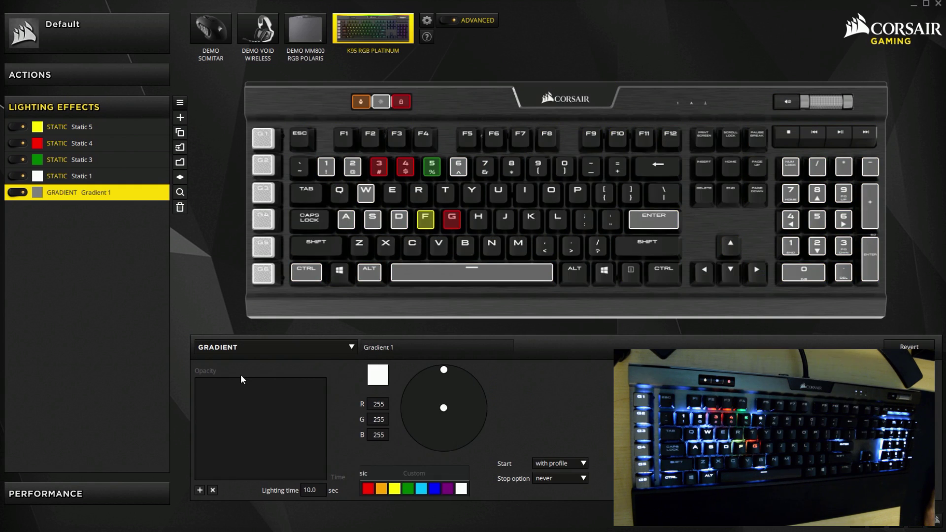
pyautogui.click(200, 489)
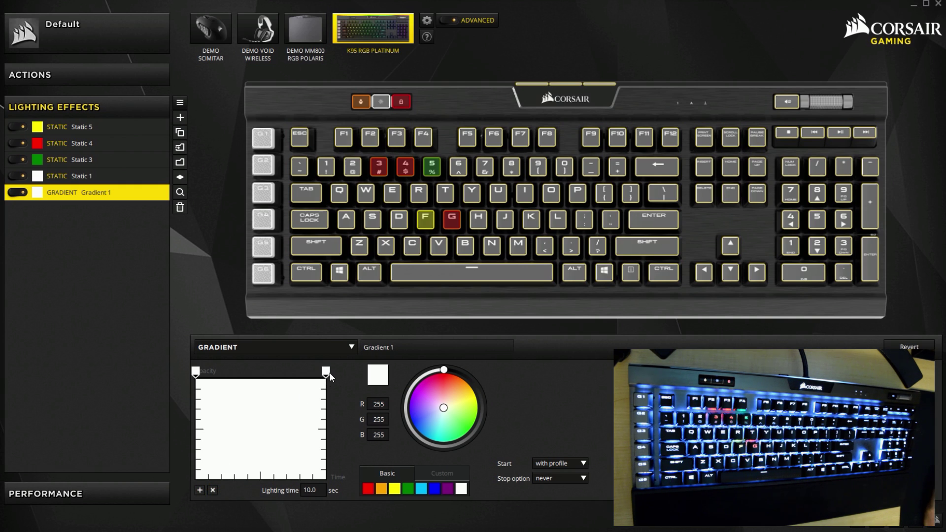
pyautogui.moveTo(440, 443); pyautogui.dragTo(450, 373)
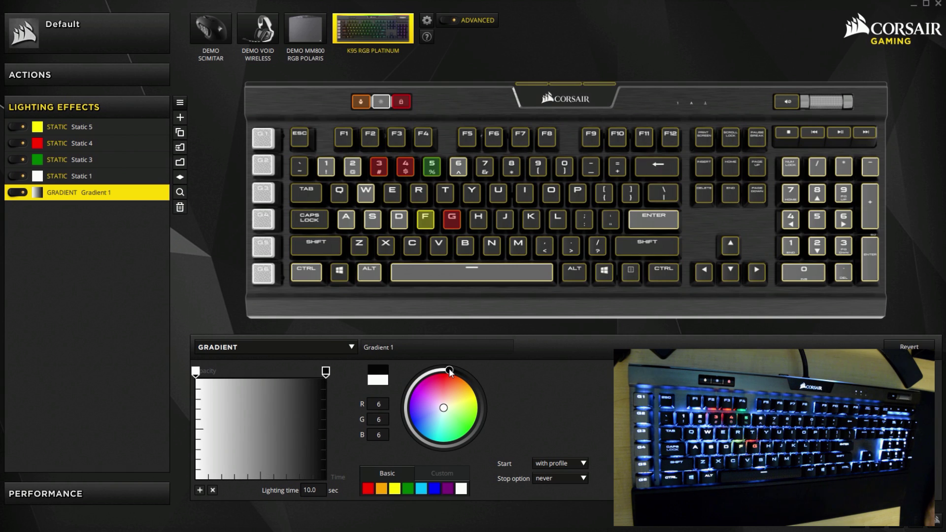
pyautogui.click(195, 371)
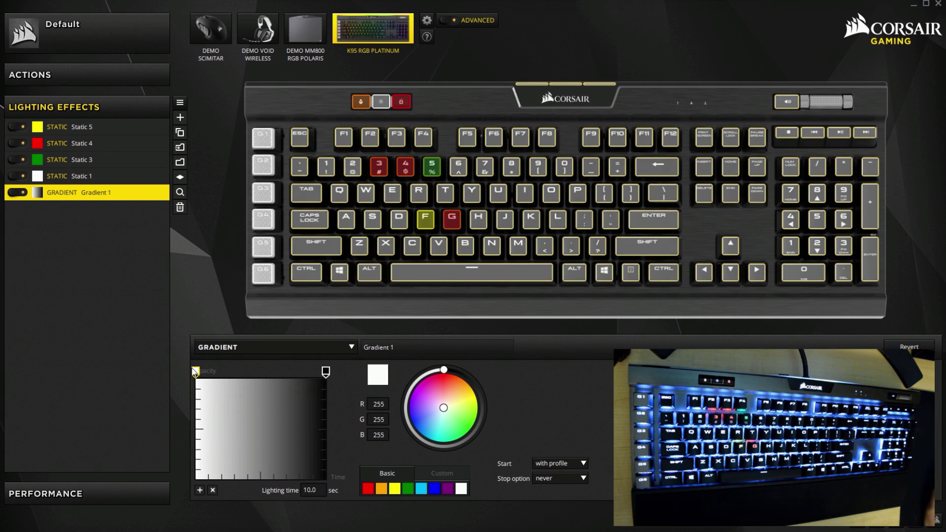
pyautogui.moveTo(444, 371); pyautogui.dragTo(501, 382)
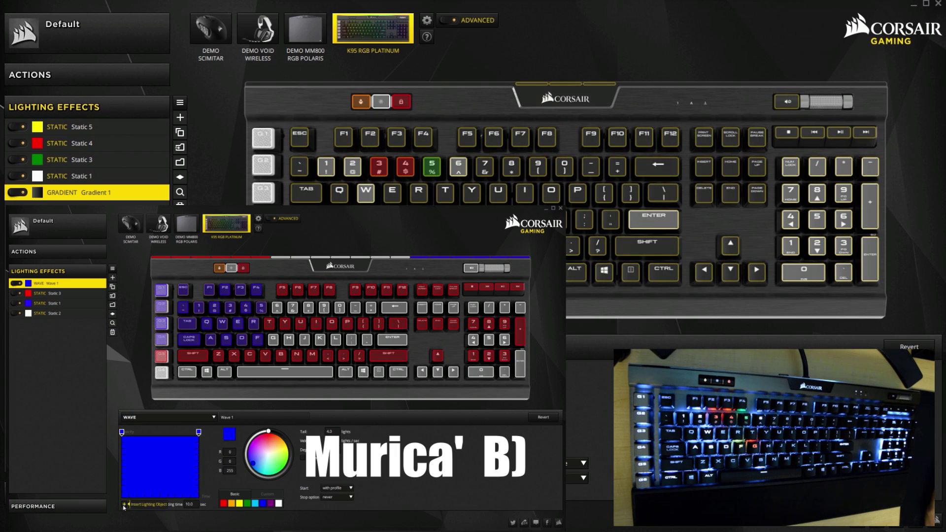
# Restore a white-to-black colour gradient and drop the starting opacity to zero.
pyautogui.moveTo(442, 377); pyautogui.dragTo(444, 369)
pyautogui.moveTo(195, 374); pyautogui.dragTo(193, 395)
# Restore full starting opacity with a near-white start colour and apply the effect to every key.
pyautogui.moveTo(189, 357); pyautogui.dragTo(192, 365)
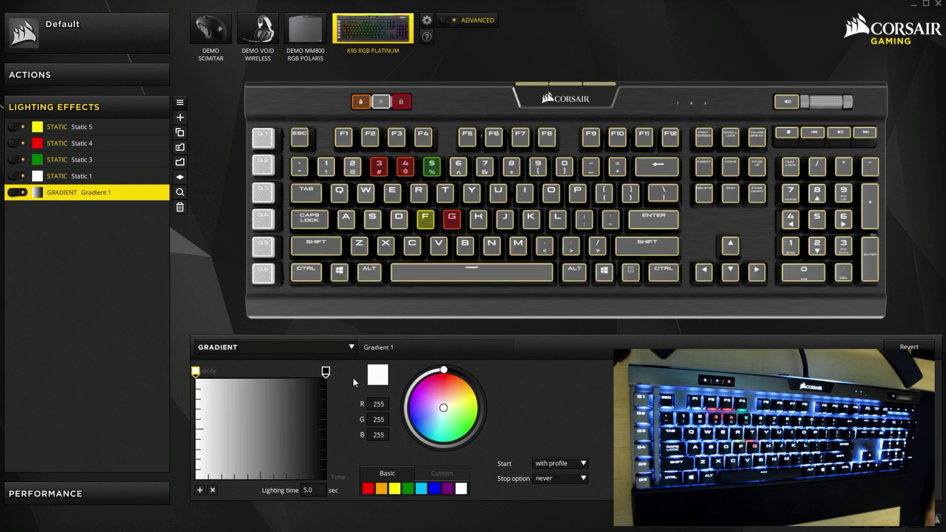
pyautogui.click(444, 369)
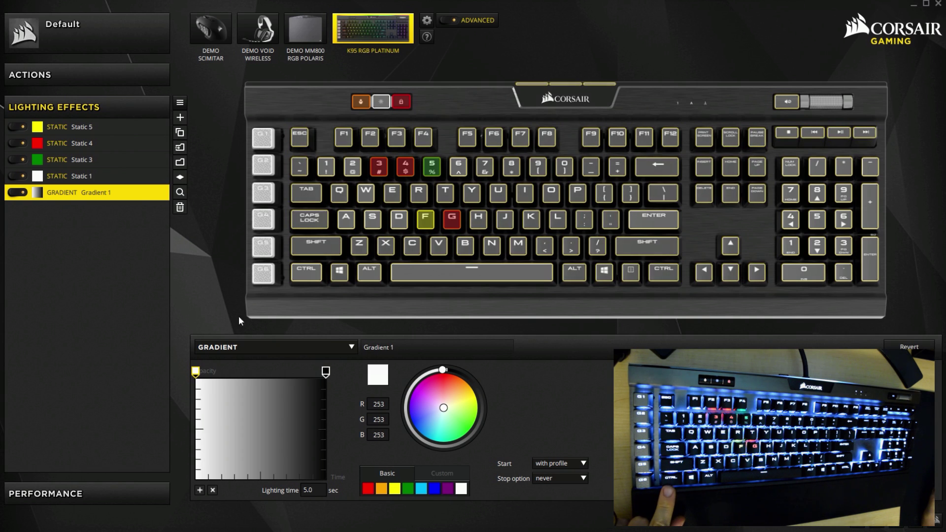
pyautogui.hotkey('ctrl', 'a')
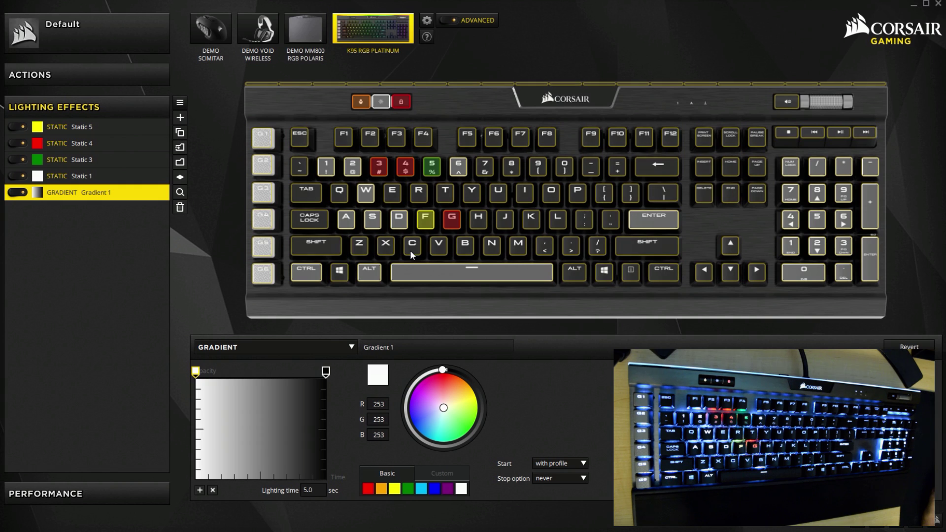
# Change the effect type to a white Wave, creating Wave 1.
pyautogui.click(314, 347)
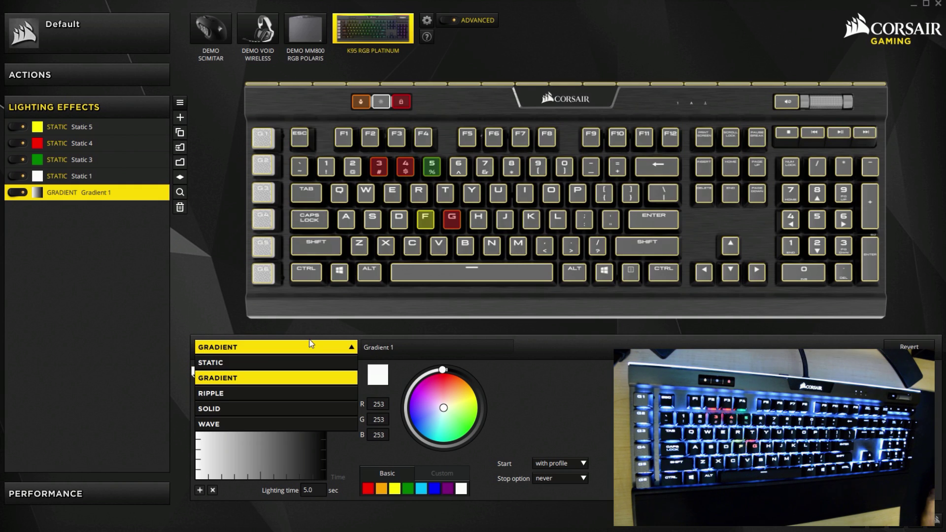
pyautogui.click(243, 423)
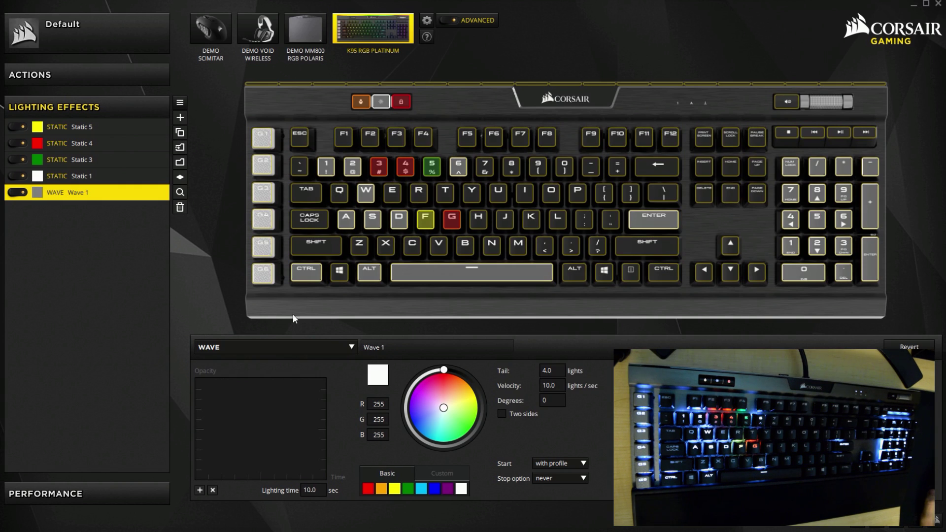
pyautogui.click(279, 346)
pyautogui.click(200, 297)
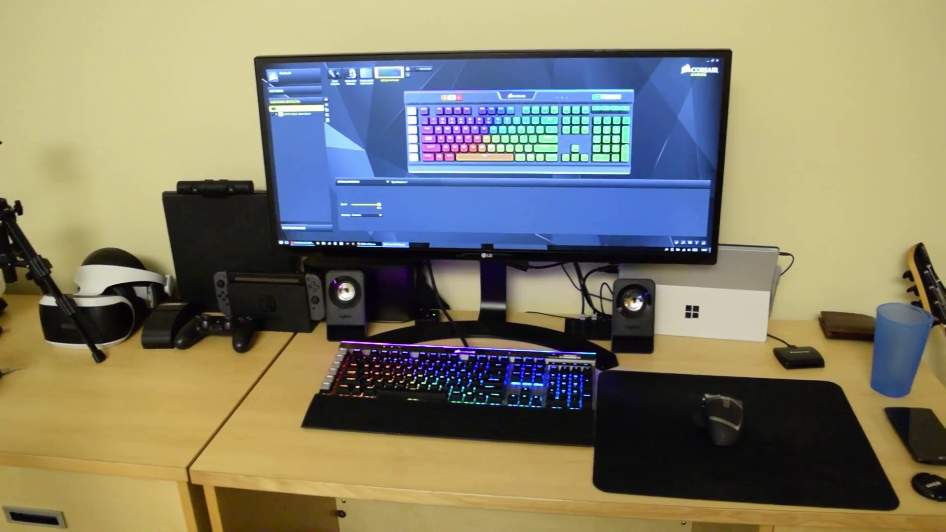